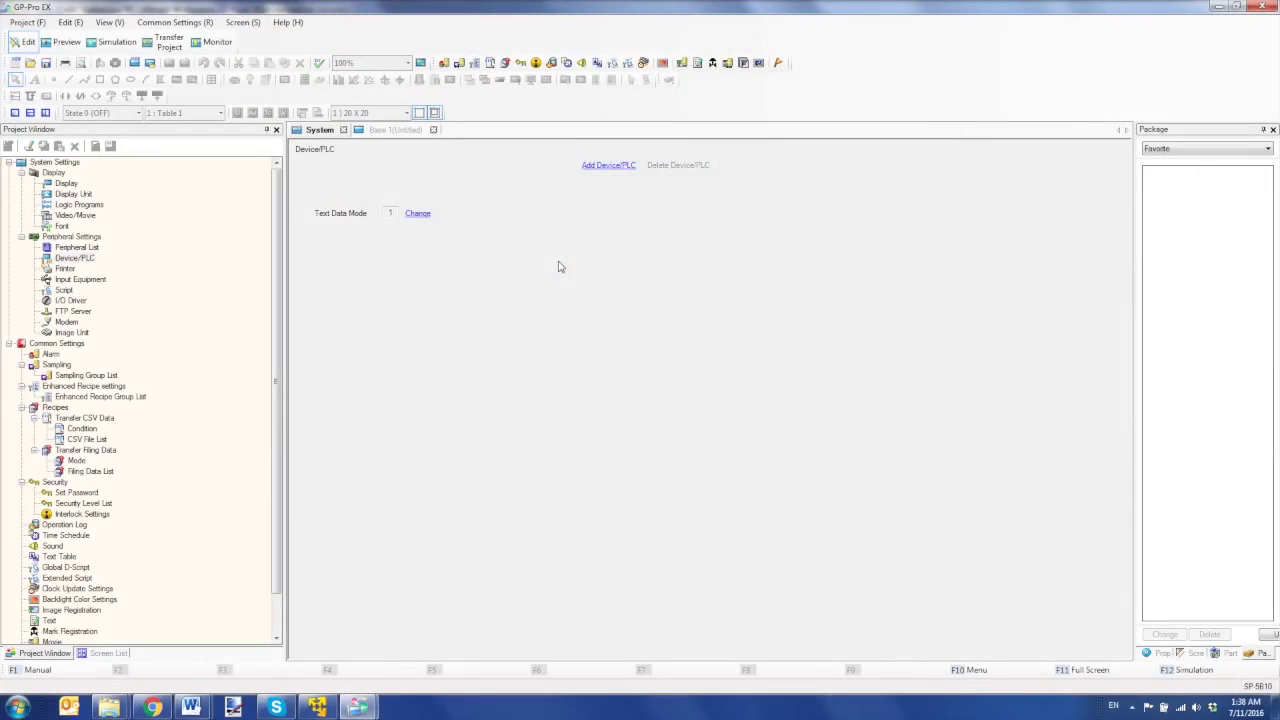
Step: Add a Schneider Electric SA MODBUS TCP Master device under Device/PLC settings
left_click(85, 258)
left_click(608, 165)
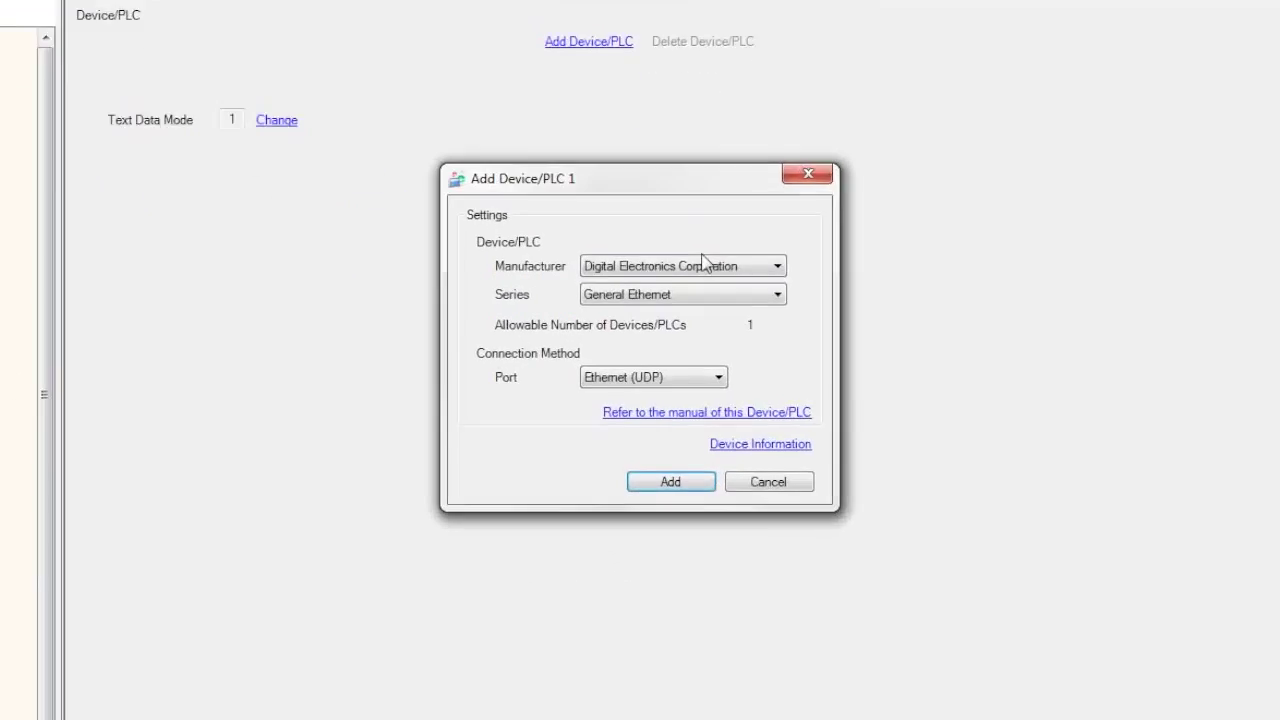
left_click(706, 265)
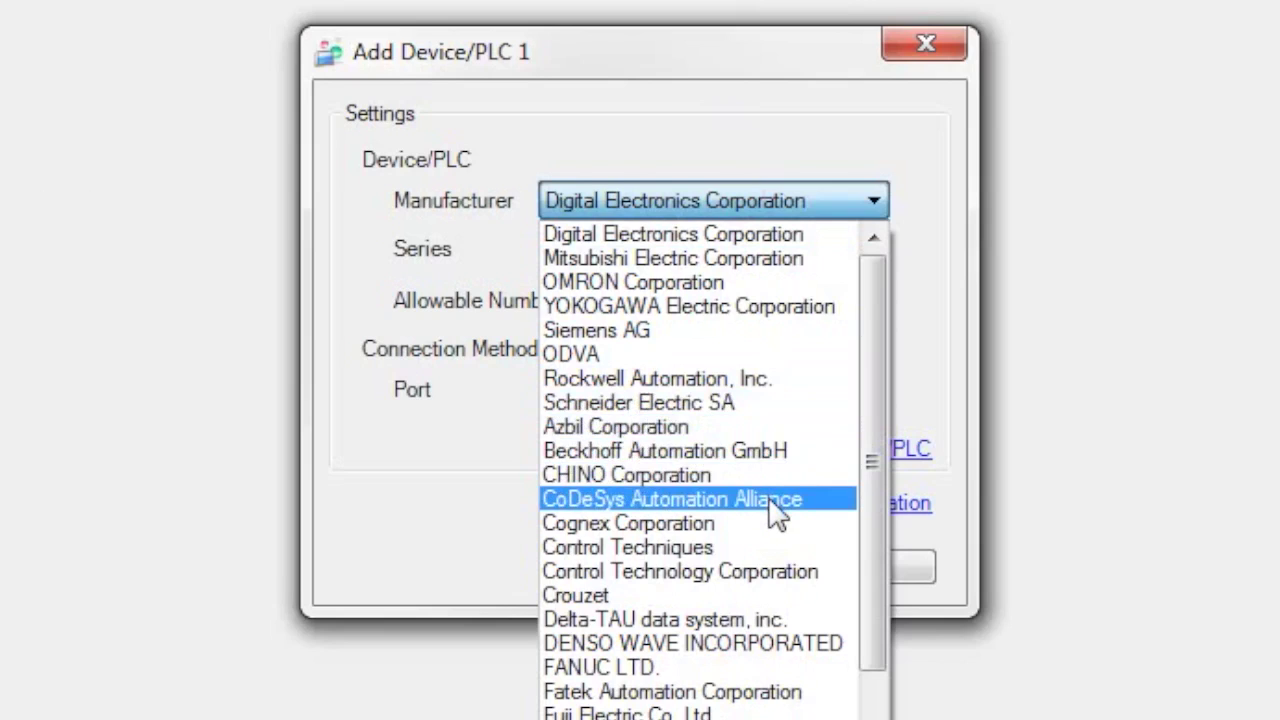
left_click(748, 399)
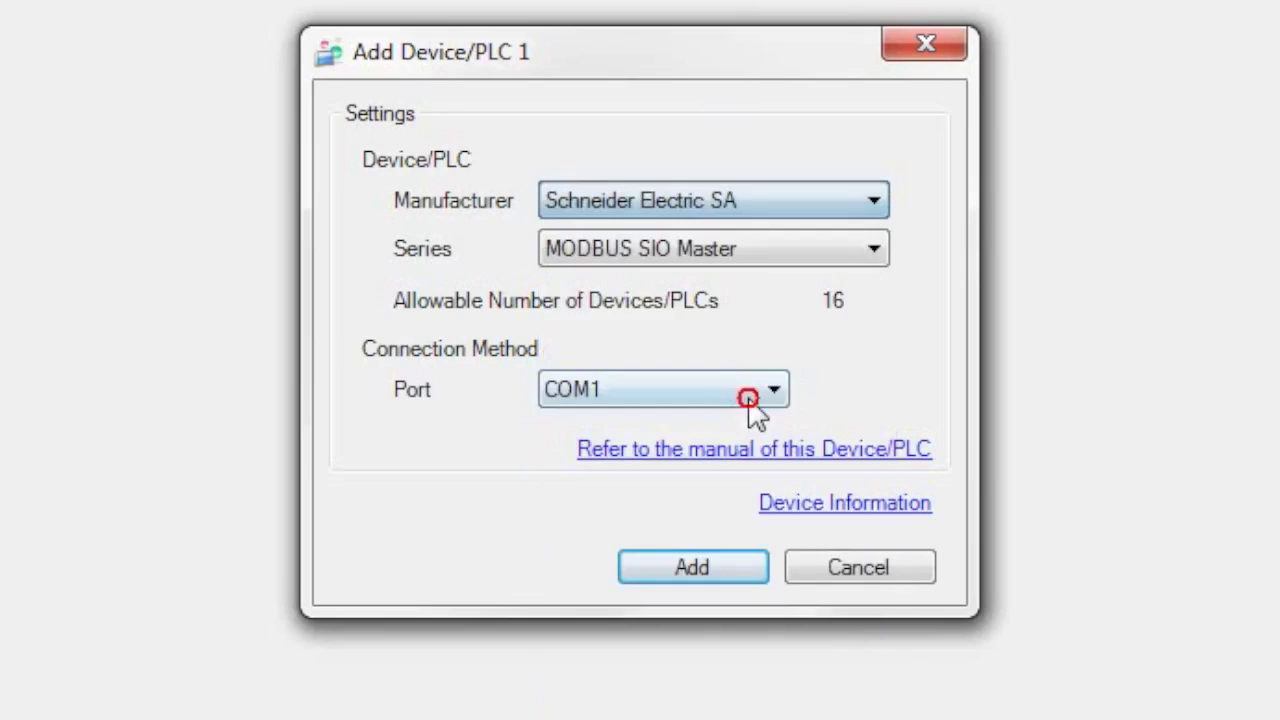
left_click(750, 252)
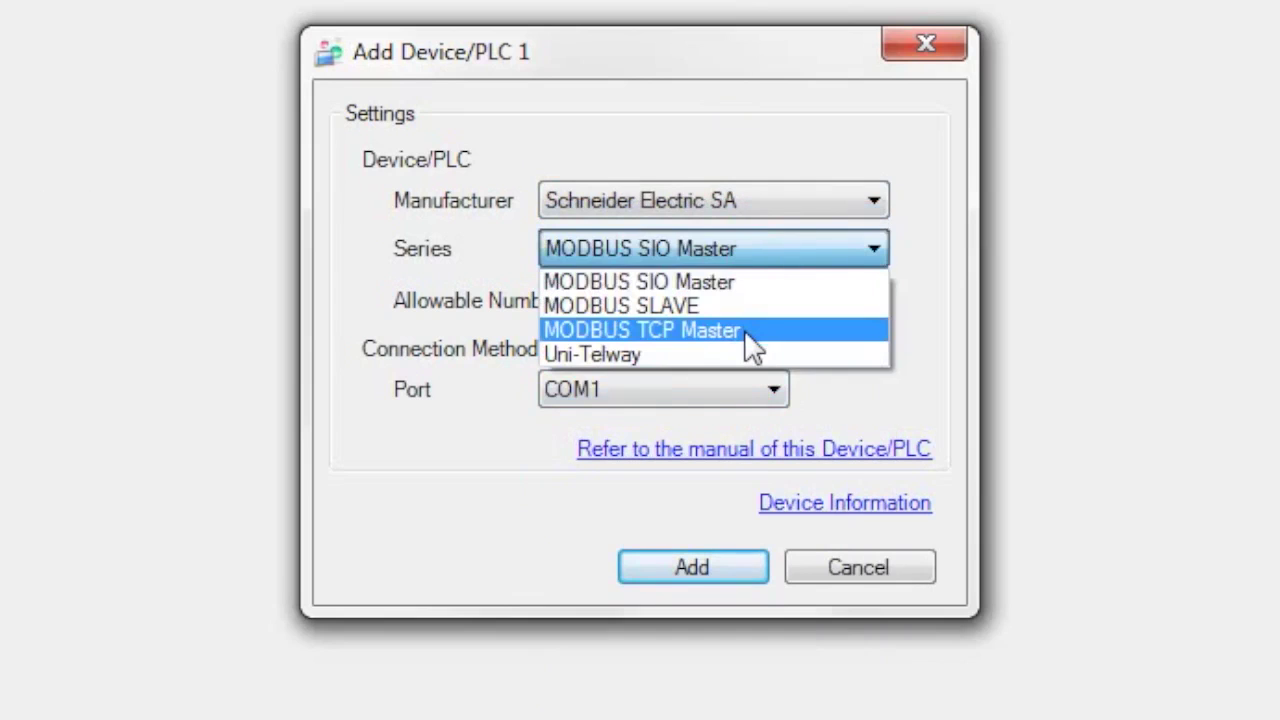
left_click(747, 333)
Step: Confirm the new device and rename it Schneider
left_click(710, 566)
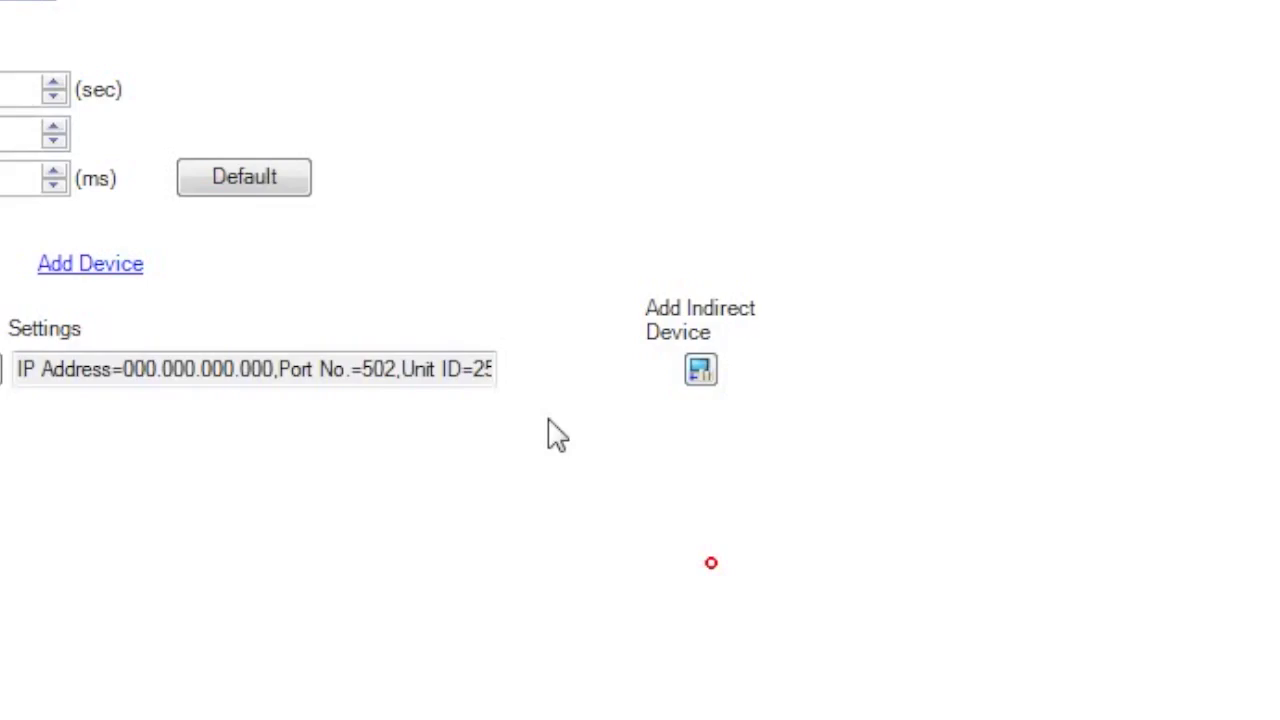
double_click(115, 366)
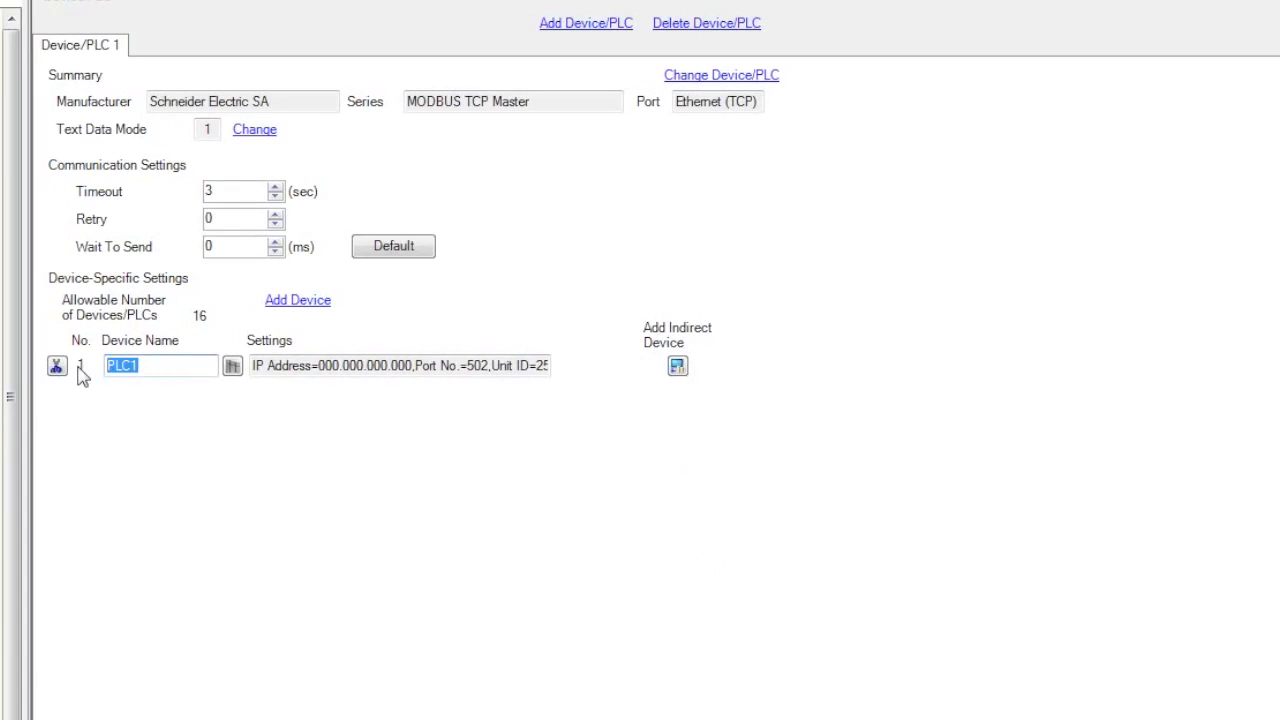
type("Schneider")
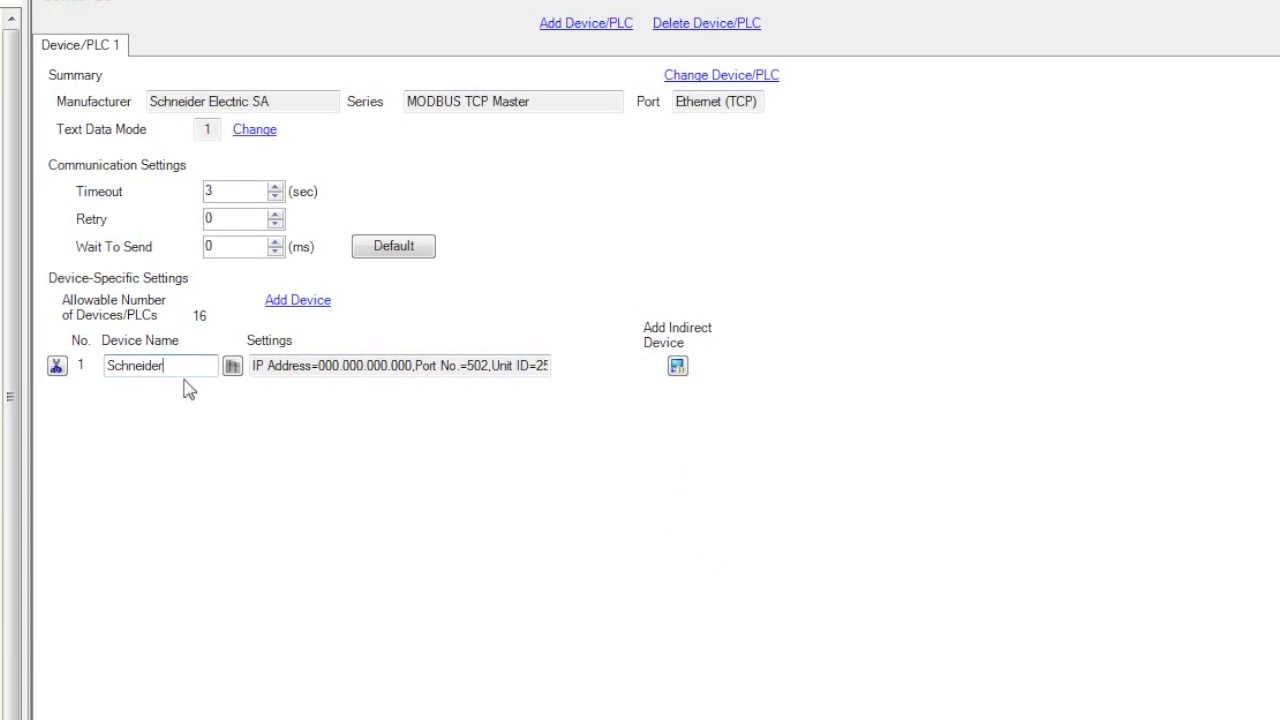
Step: Set the Schneider device's IP address to 192.168.001.103, keeping port 502
left_click(232, 366)
double_click(663, 157)
type("192. 168. 001. 0")
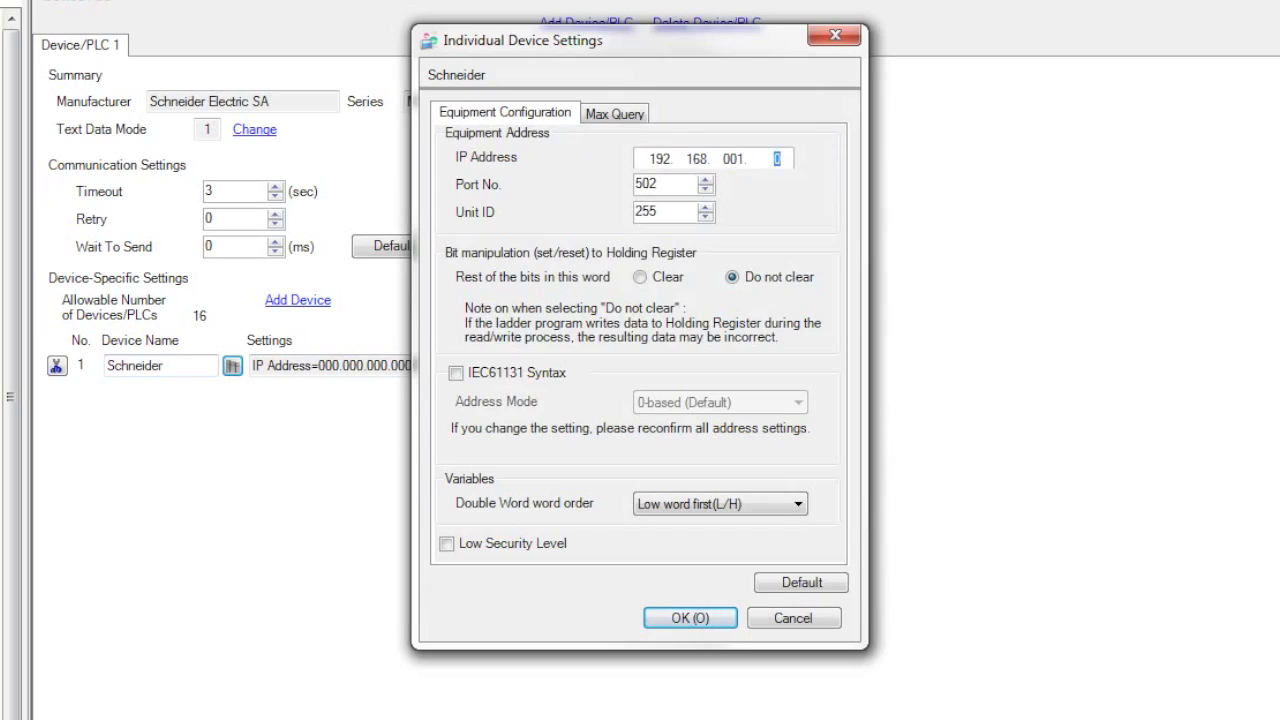
type("103")
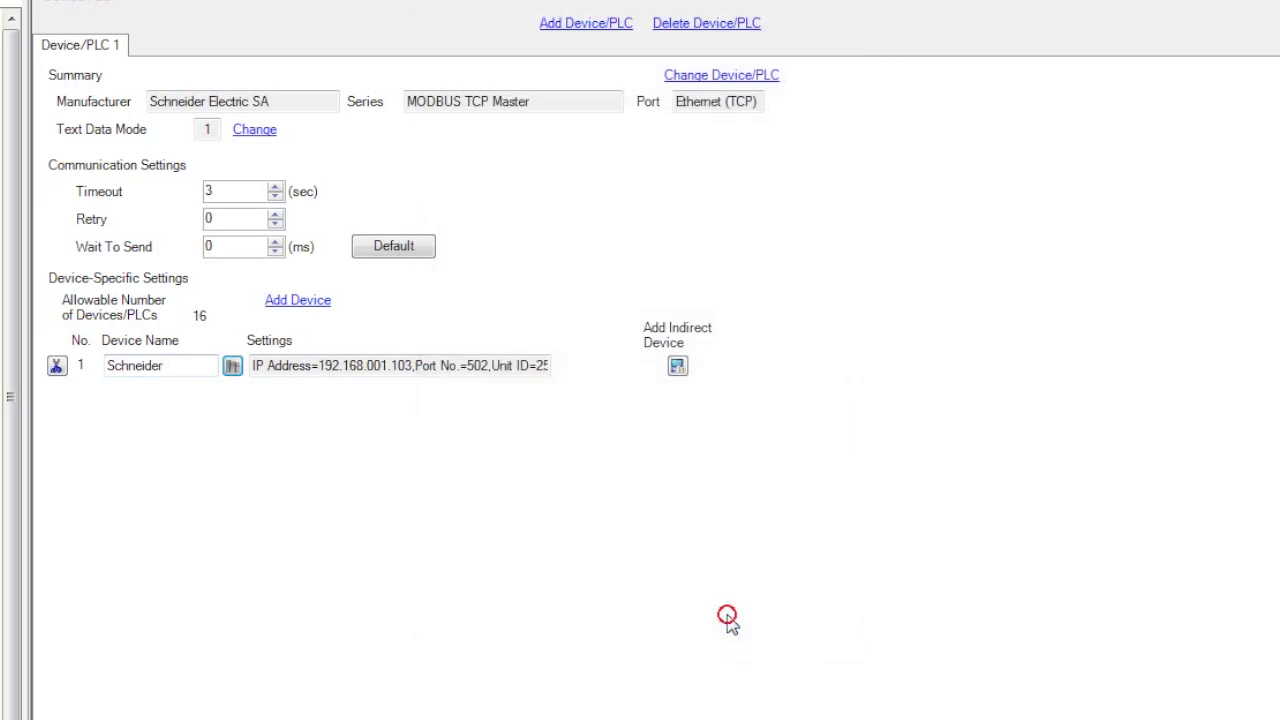
left_click(727, 619)
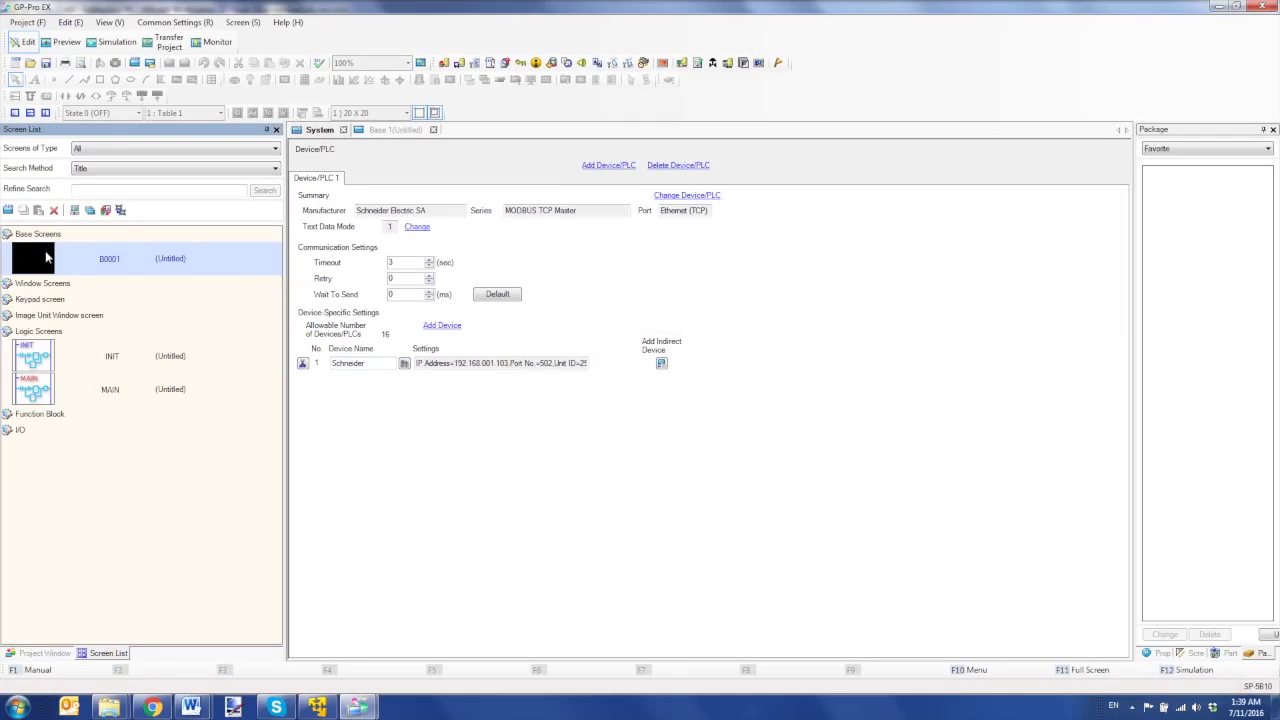
Step: Place a round switch lamp on Base 1, inspect its [Schneider] bit address, then cancel
double_click(45, 258)
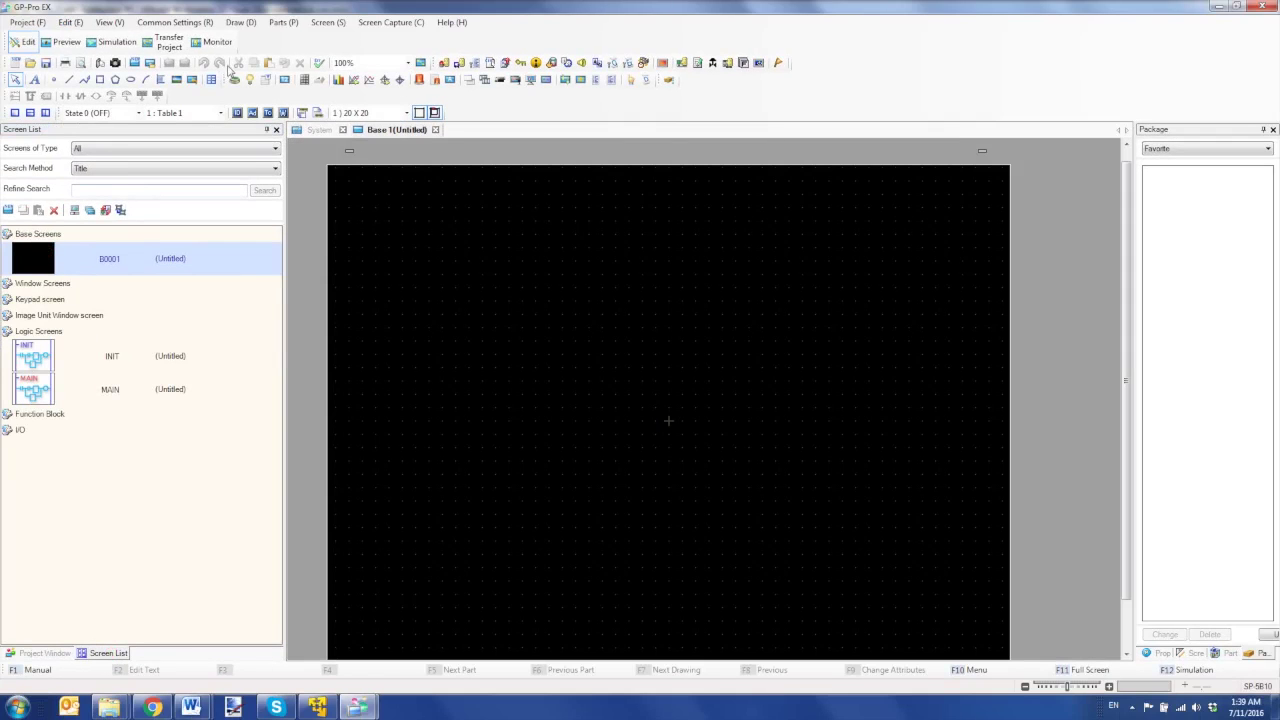
left_click(652, 424)
double_click(652, 428)
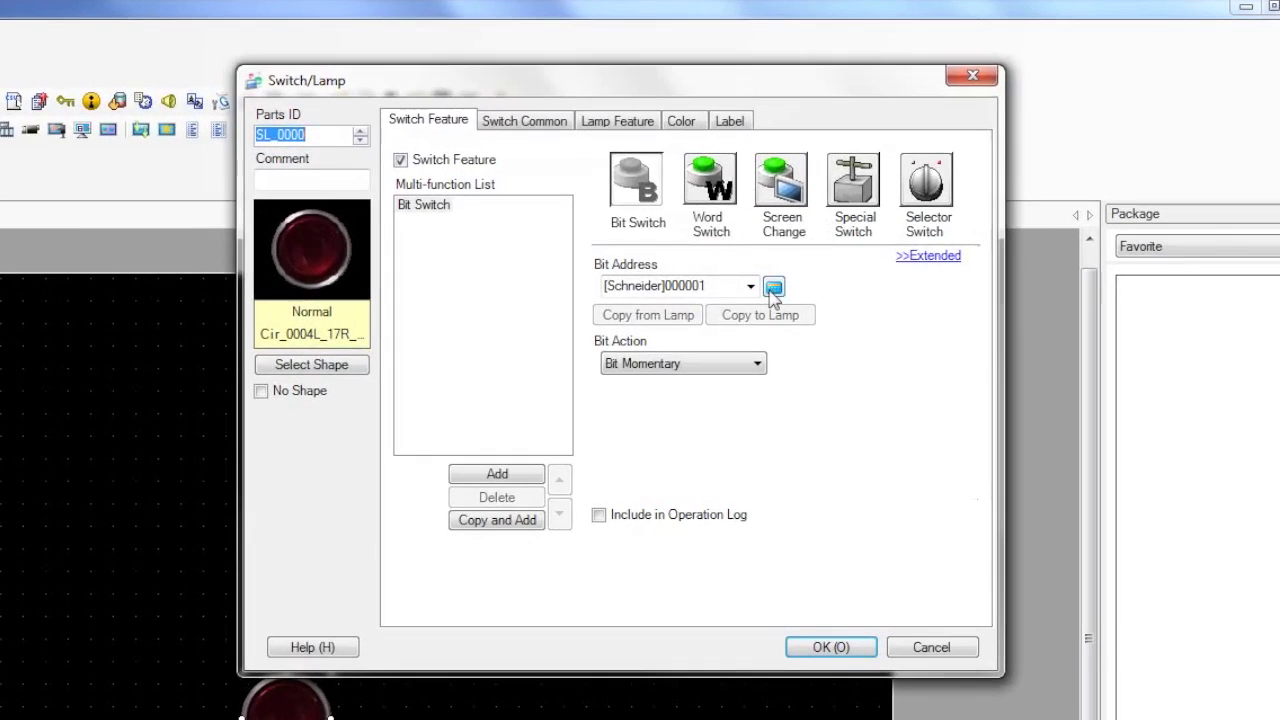
left_click(796, 271)
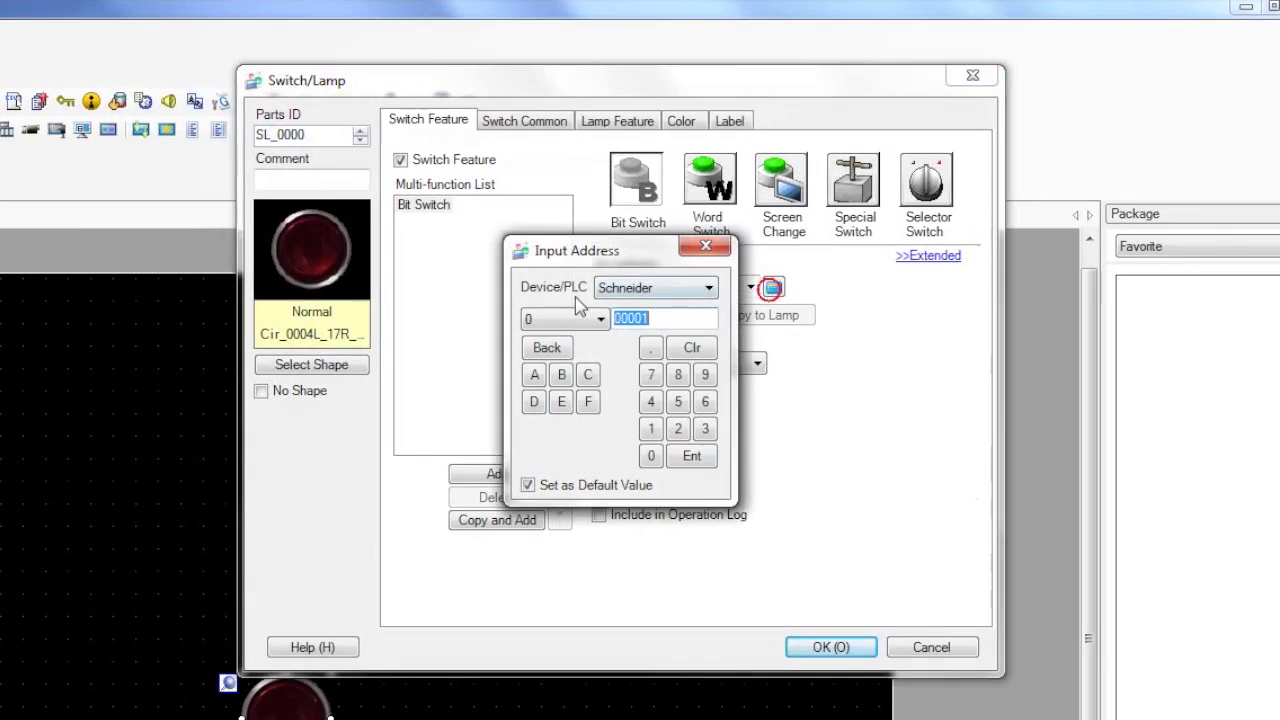
left_click(705, 262)
left_click(662, 306)
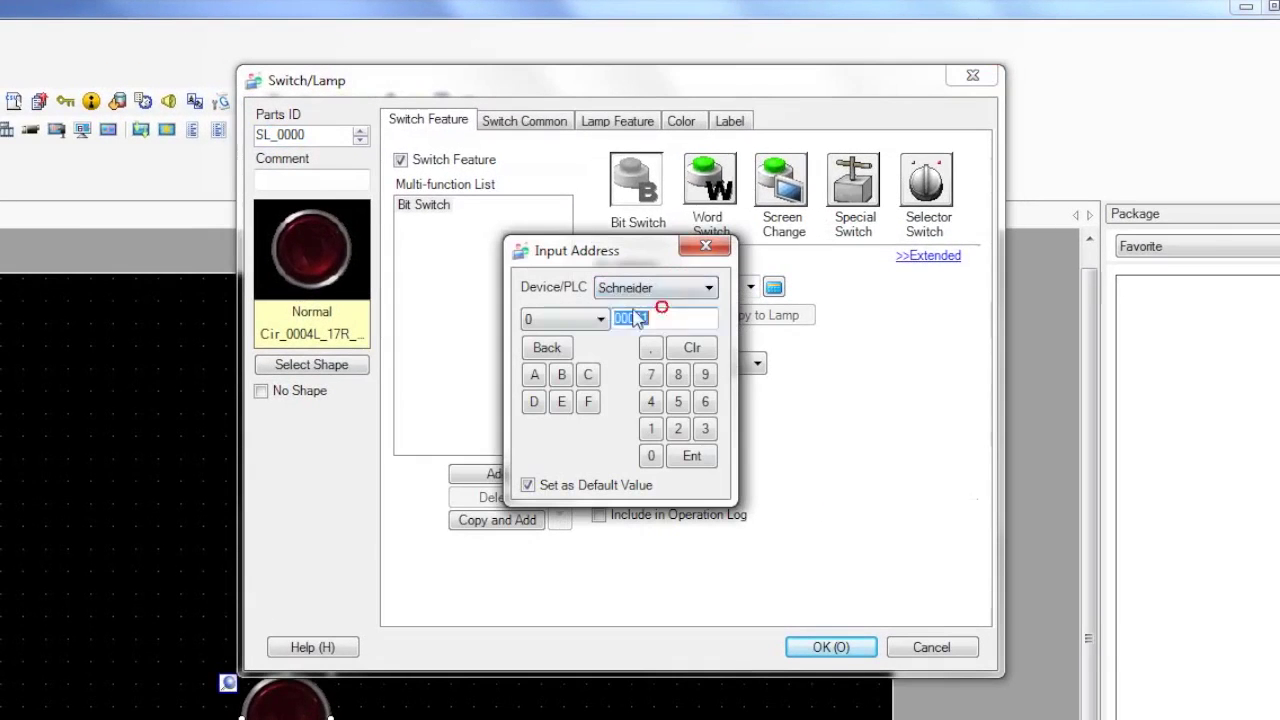
left_click(598, 322)
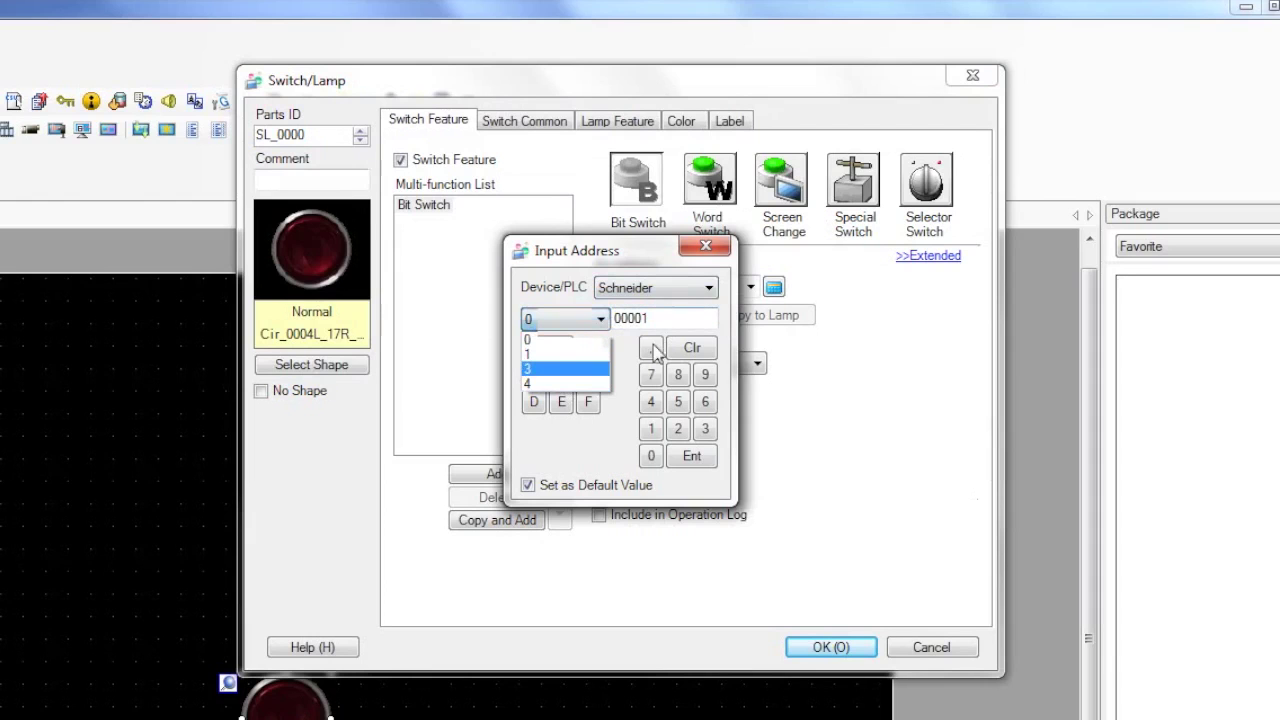
left_click(706, 250)
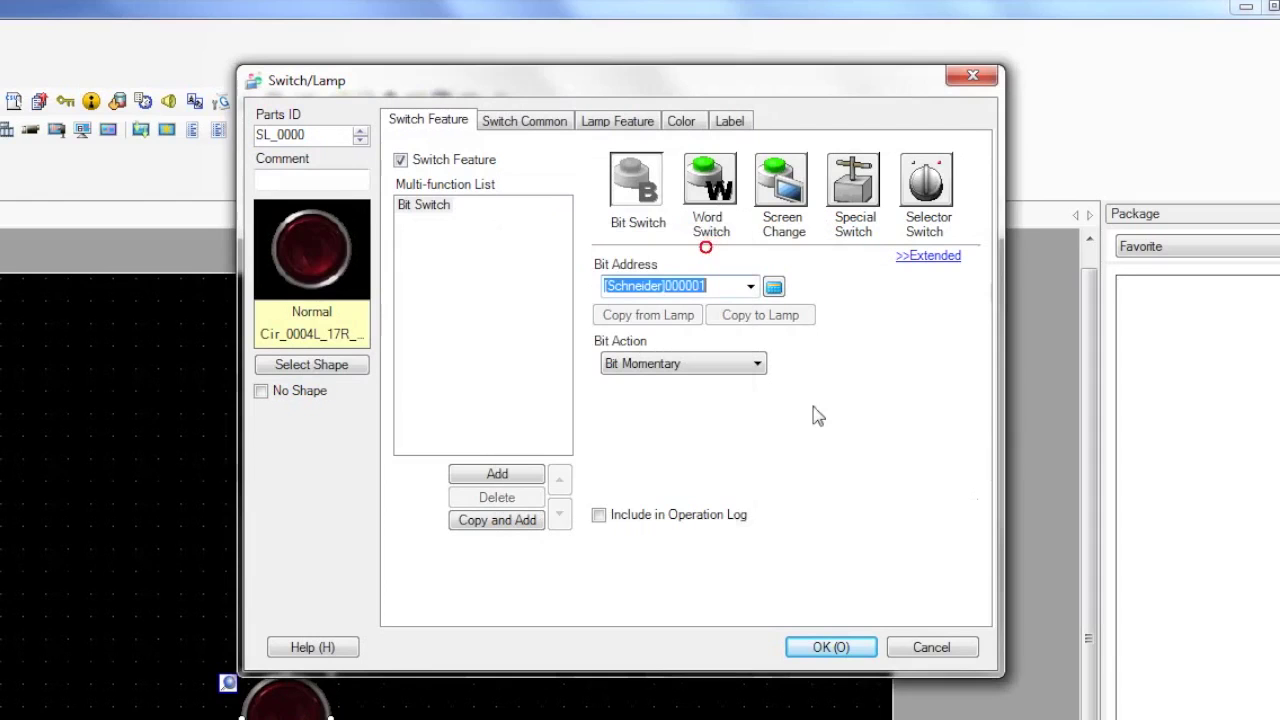
left_click(923, 647)
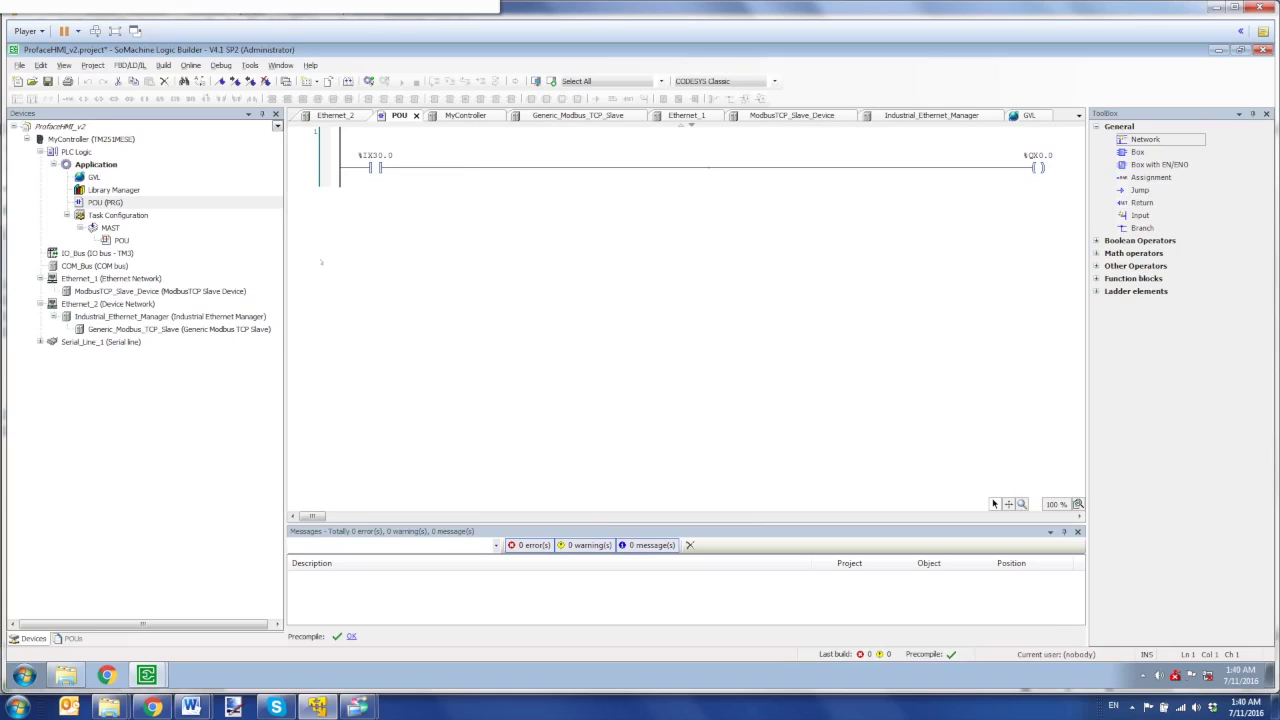
Step: Select Generic_Modbus_TCP_Slave, Ethernet_1 and ModbusTCP_Slave_Device in the SoMachine Devices tree
left_click(232, 333)
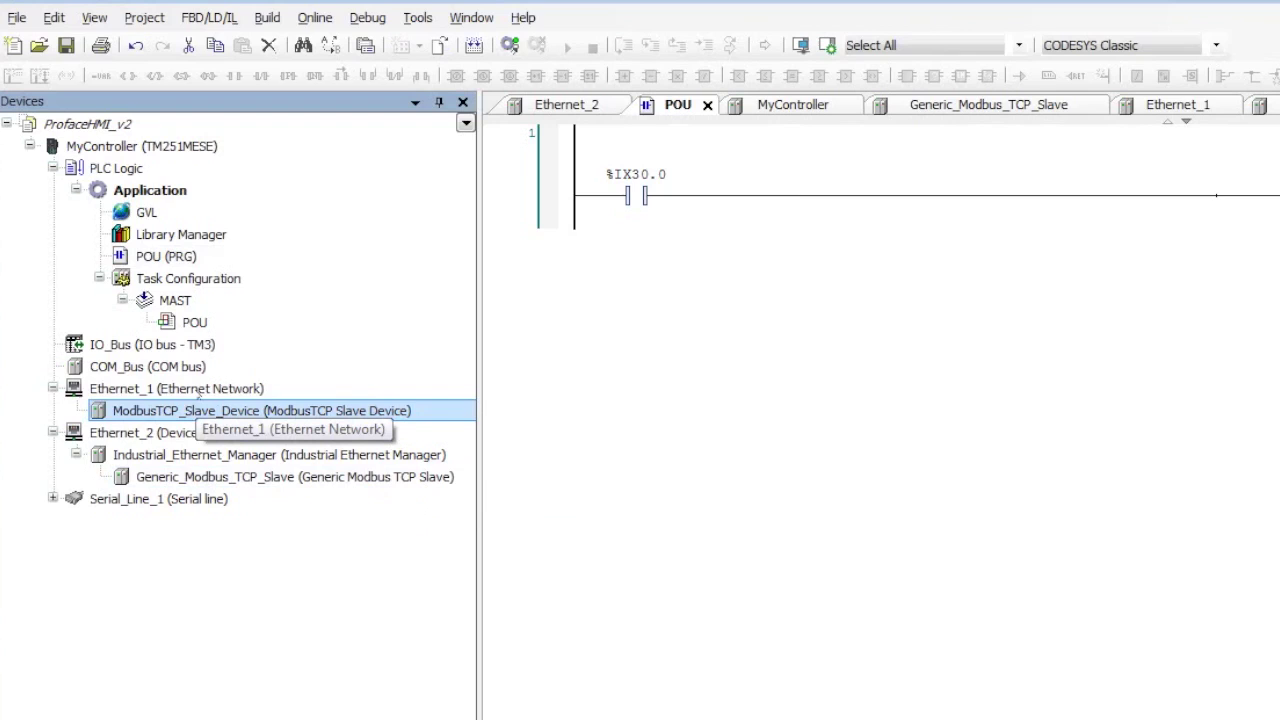
left_click(197, 394)
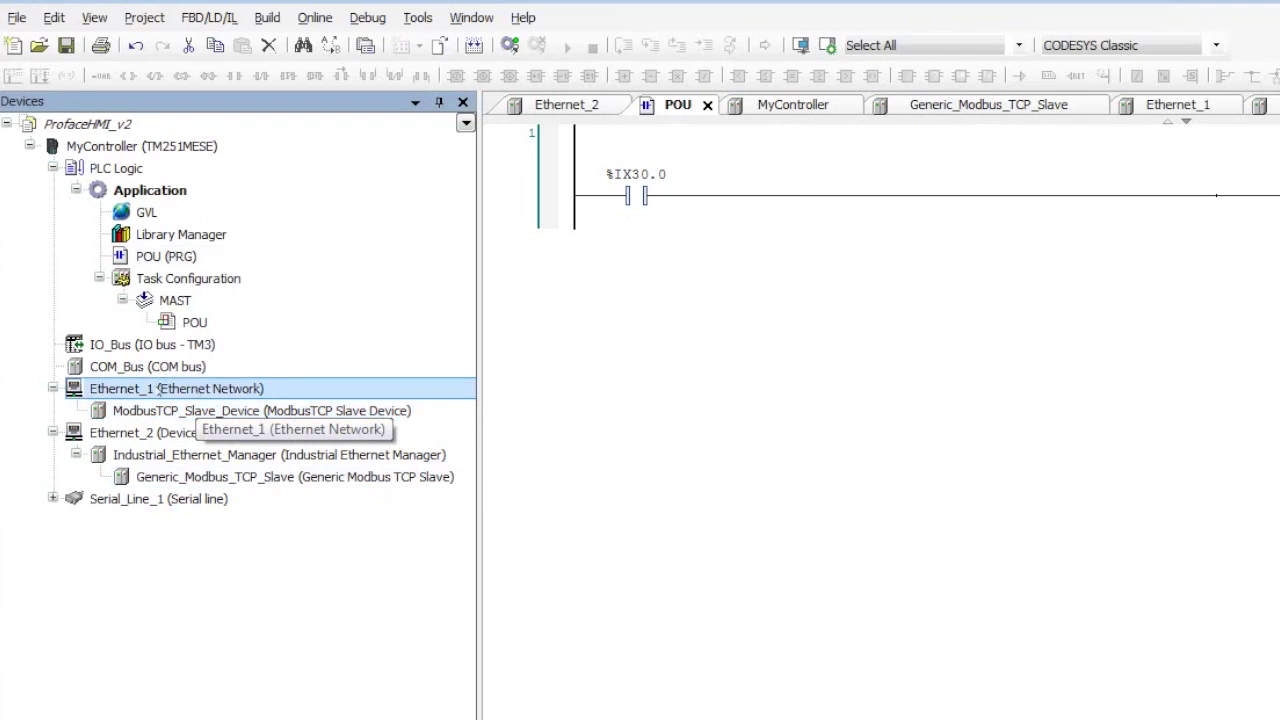
left_click(187, 415)
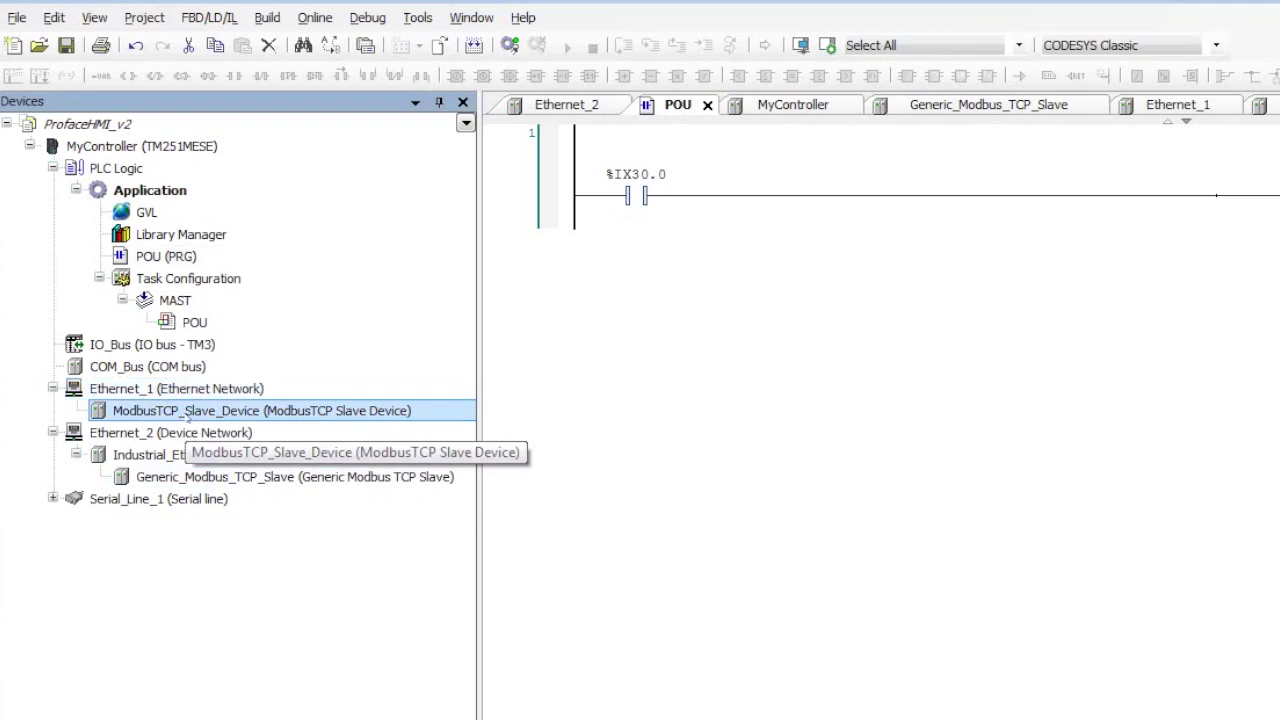
left_click(180, 392)
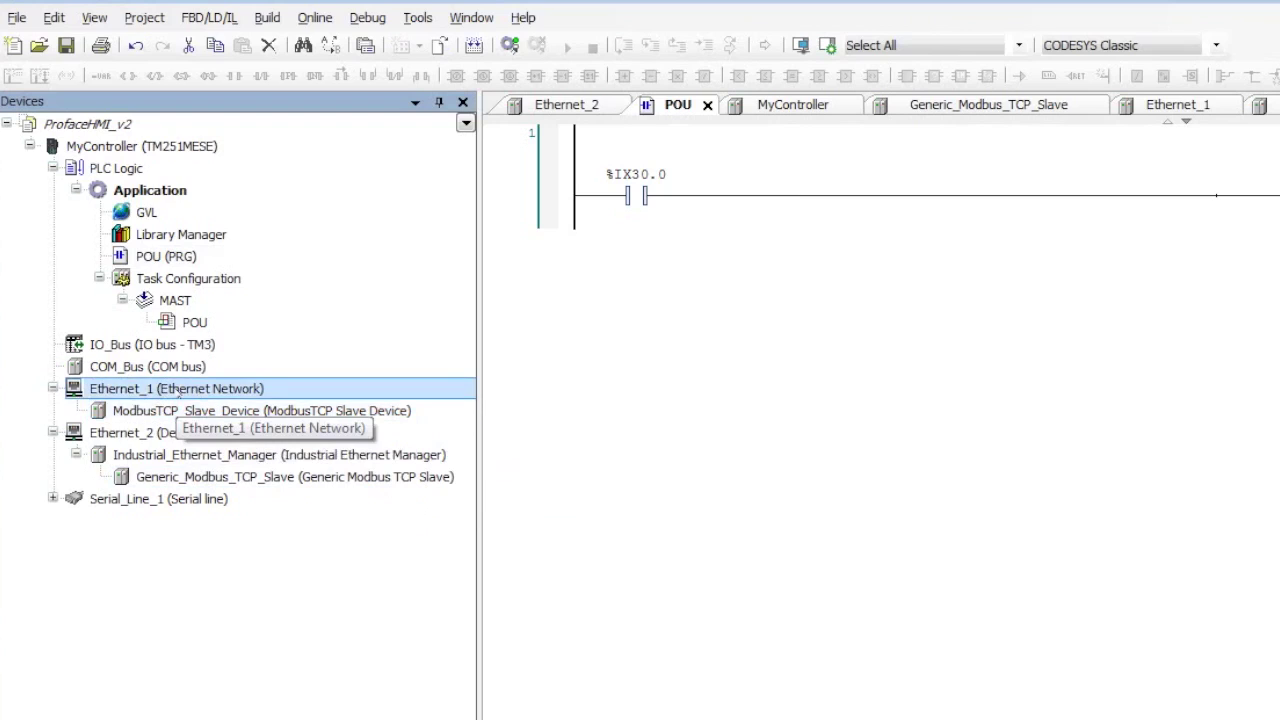
Step: Check the Ethernet_1 fixed IP 192.168.1.103 with subnet mask 255.255.255.0
double_click(197, 389)
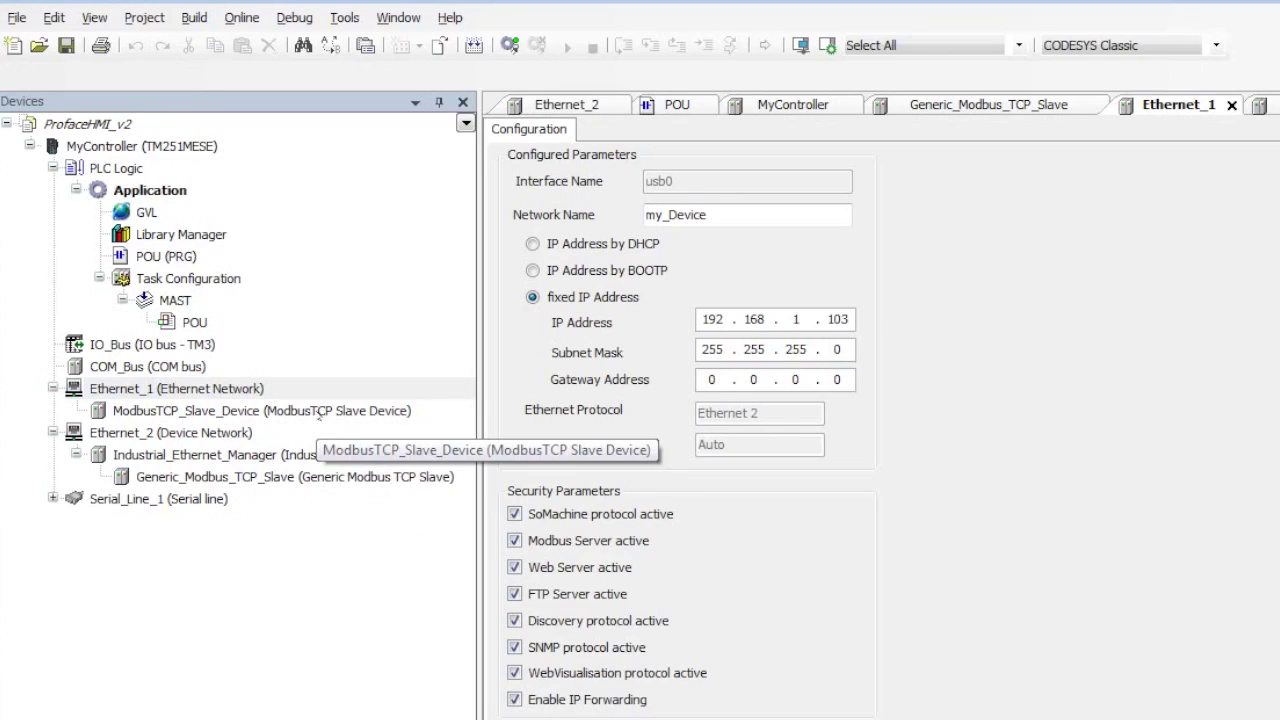
left_click_drag(823, 318, 891, 318)
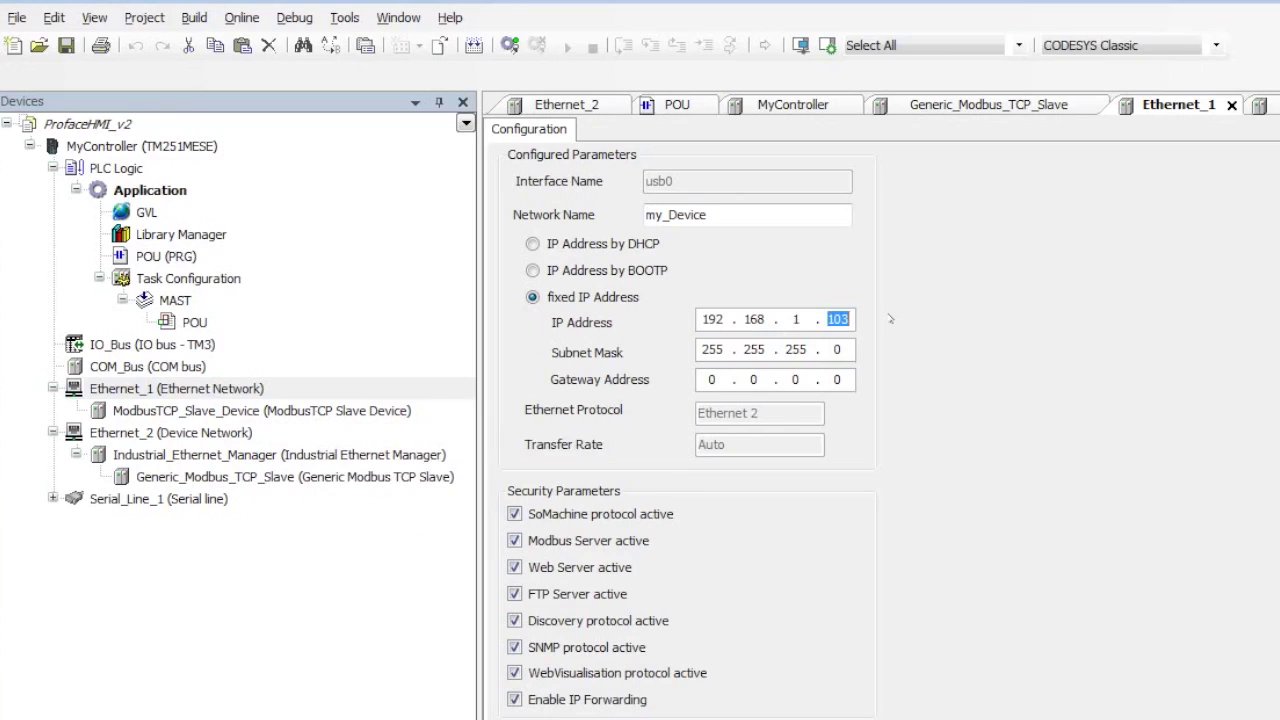
double_click(340, 414)
Step: Review master IP 192.168.1.100, Unit ID 247 and 10 holding and input registers
double_click(805, 185)
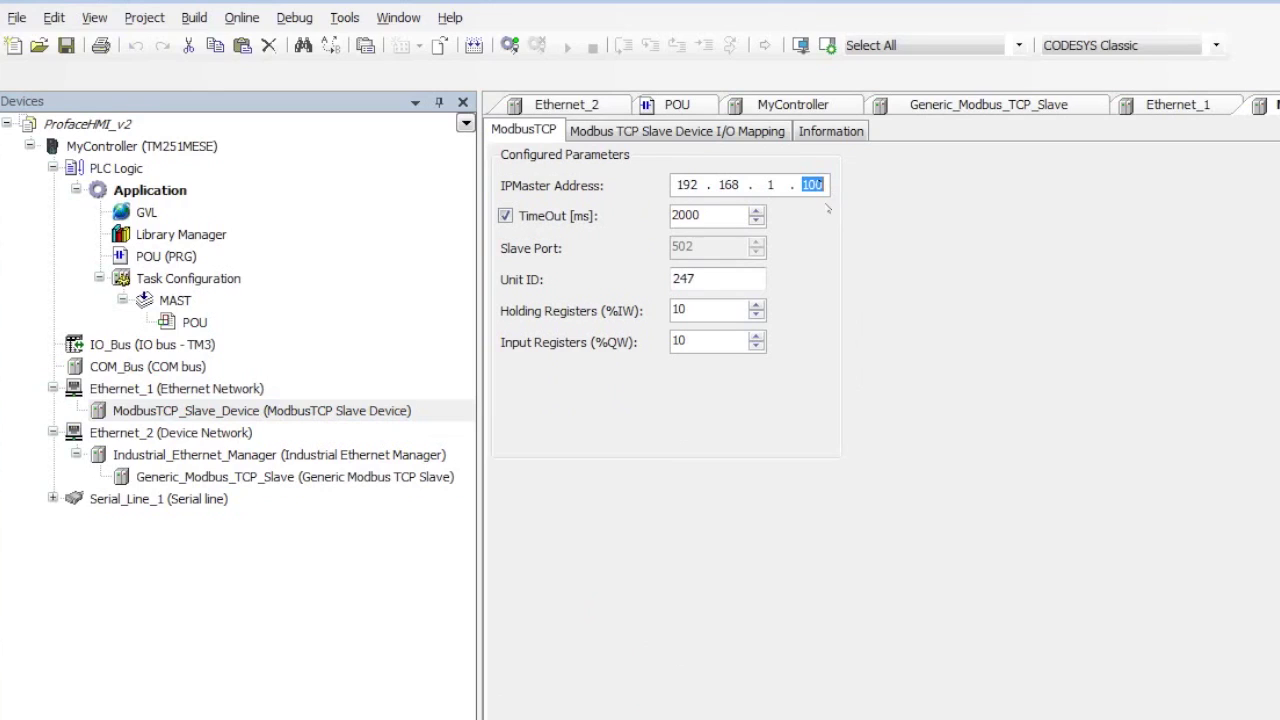
double_click(700, 279)
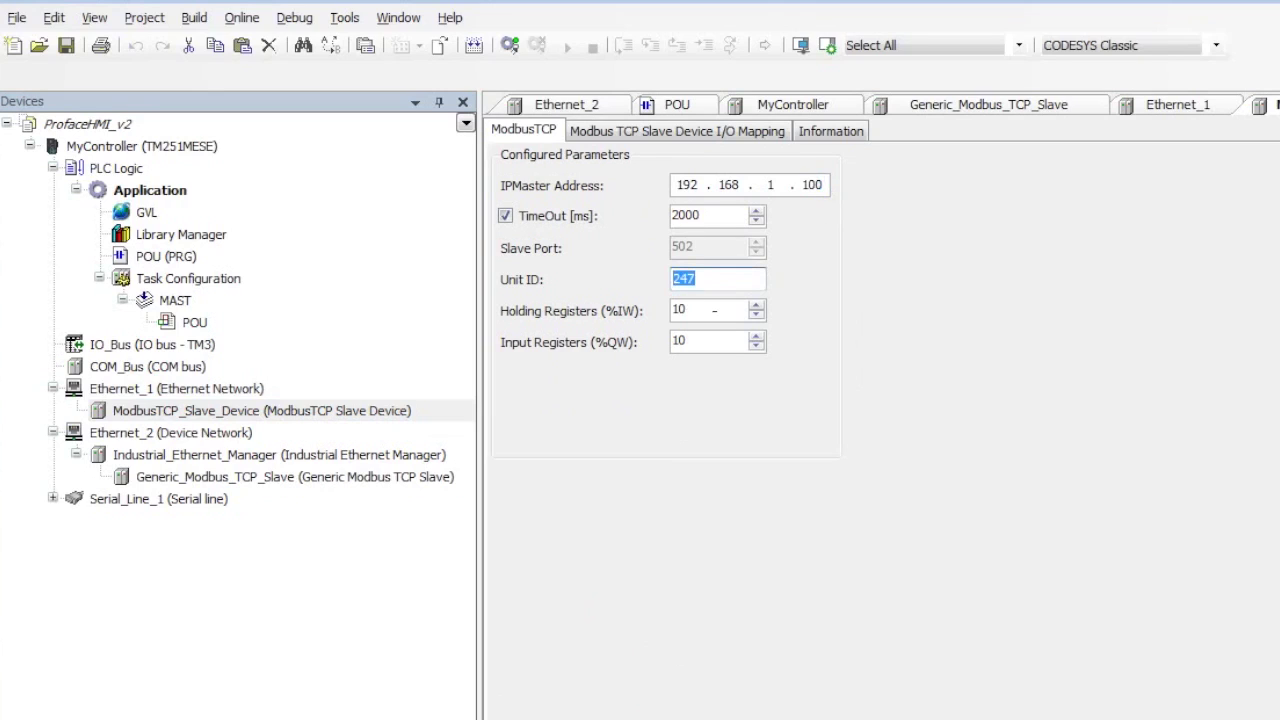
double_click(674, 310)
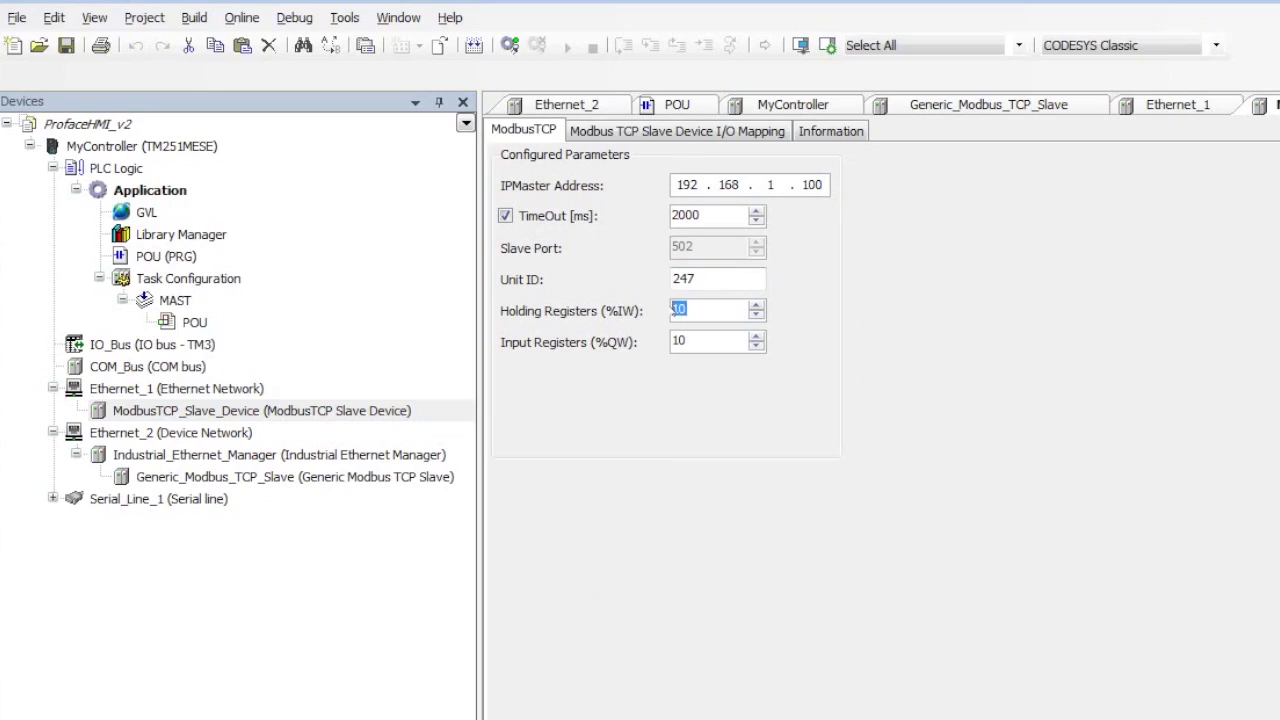
double_click(698, 341)
left_click(694, 309)
left_click(728, 132)
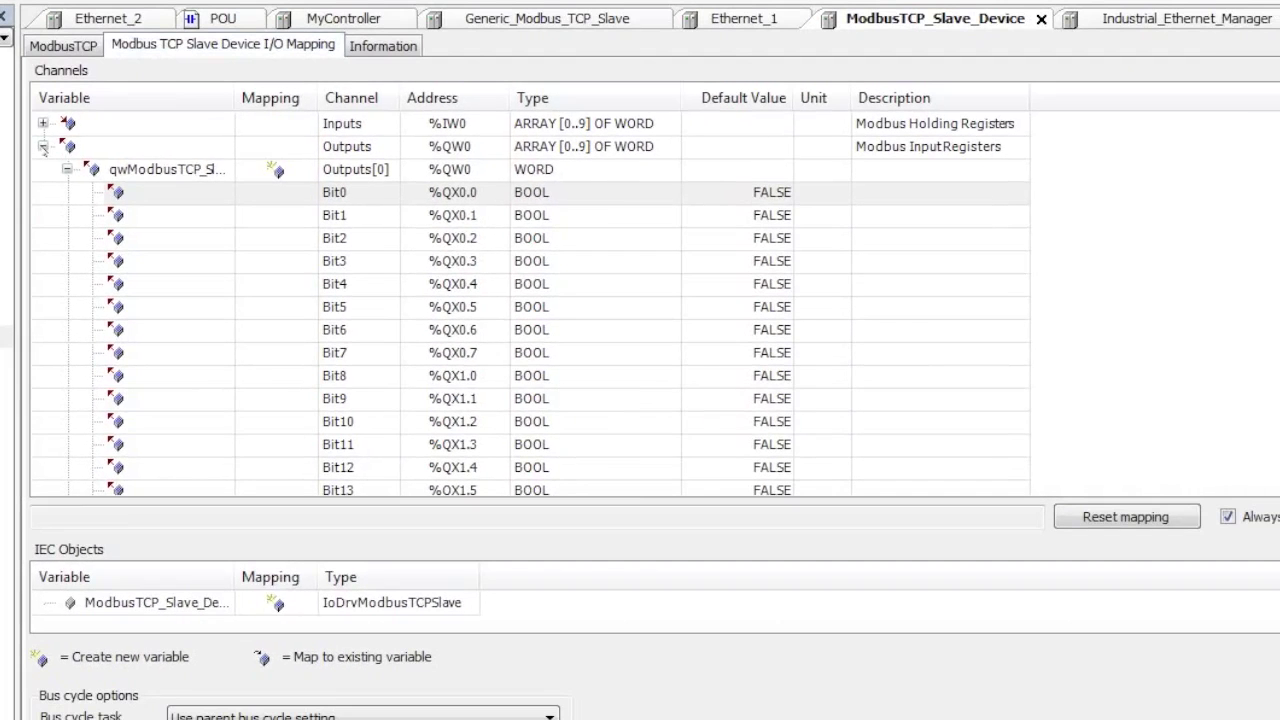
Step: Collapse and re-expand the Outputs bits in the slave's I/O Mapping, then view Ethernet_2
left_click(43, 146)
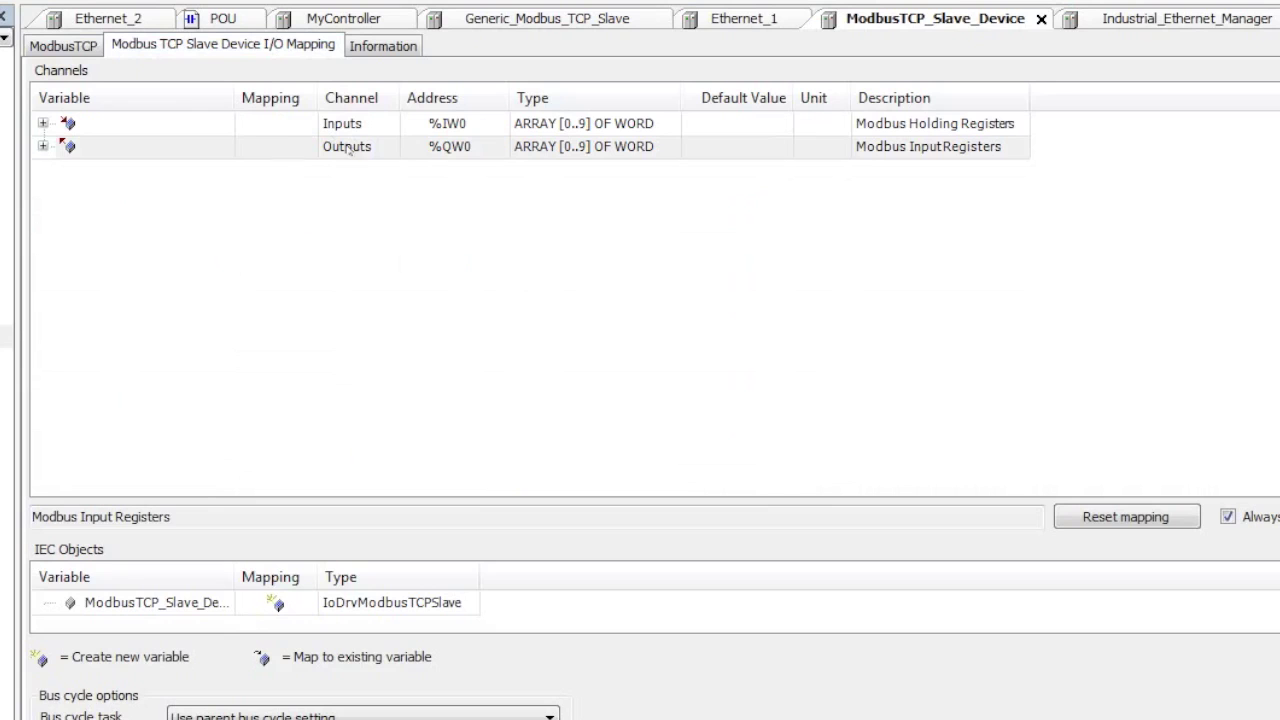
left_click(43, 146)
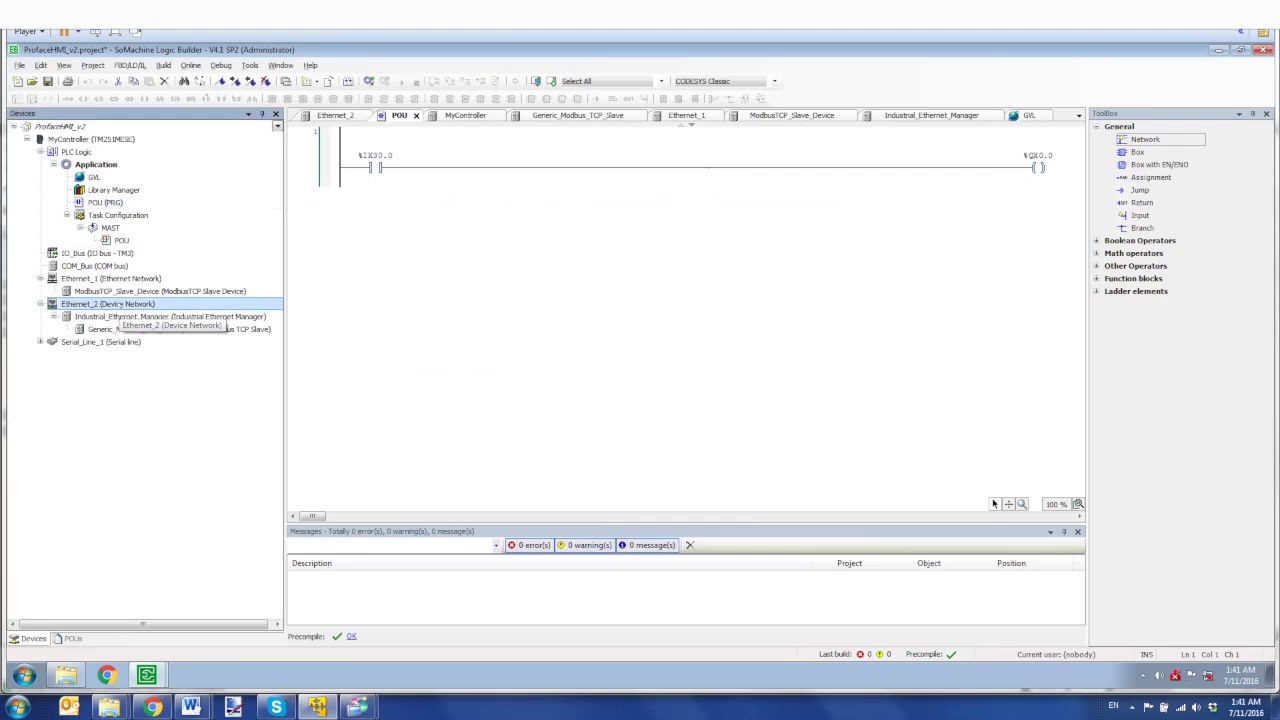
double_click(130, 303)
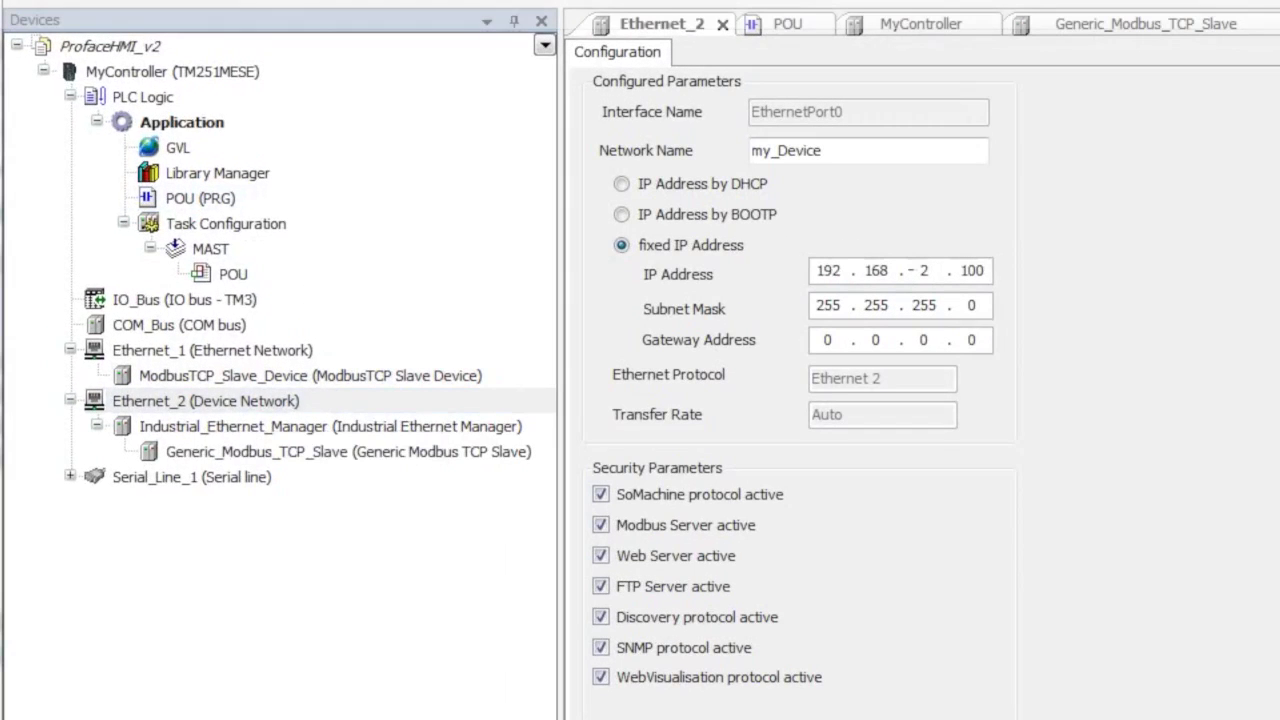
Step: Check Ethernet_2 at 192.168.2.100 and Generic_Modbus_TCP_Slave at 192.168.2.101 in Industrial_Ethernet_Manager
double_click(970, 270)
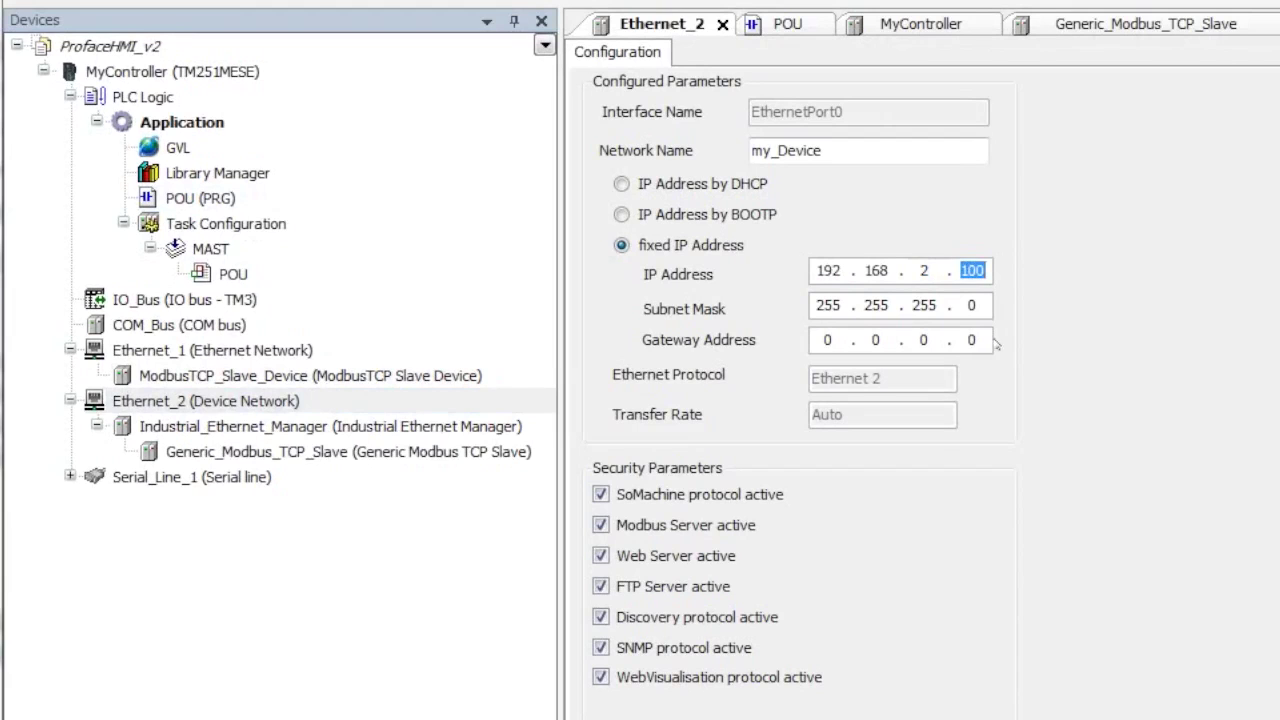
double_click(338, 427)
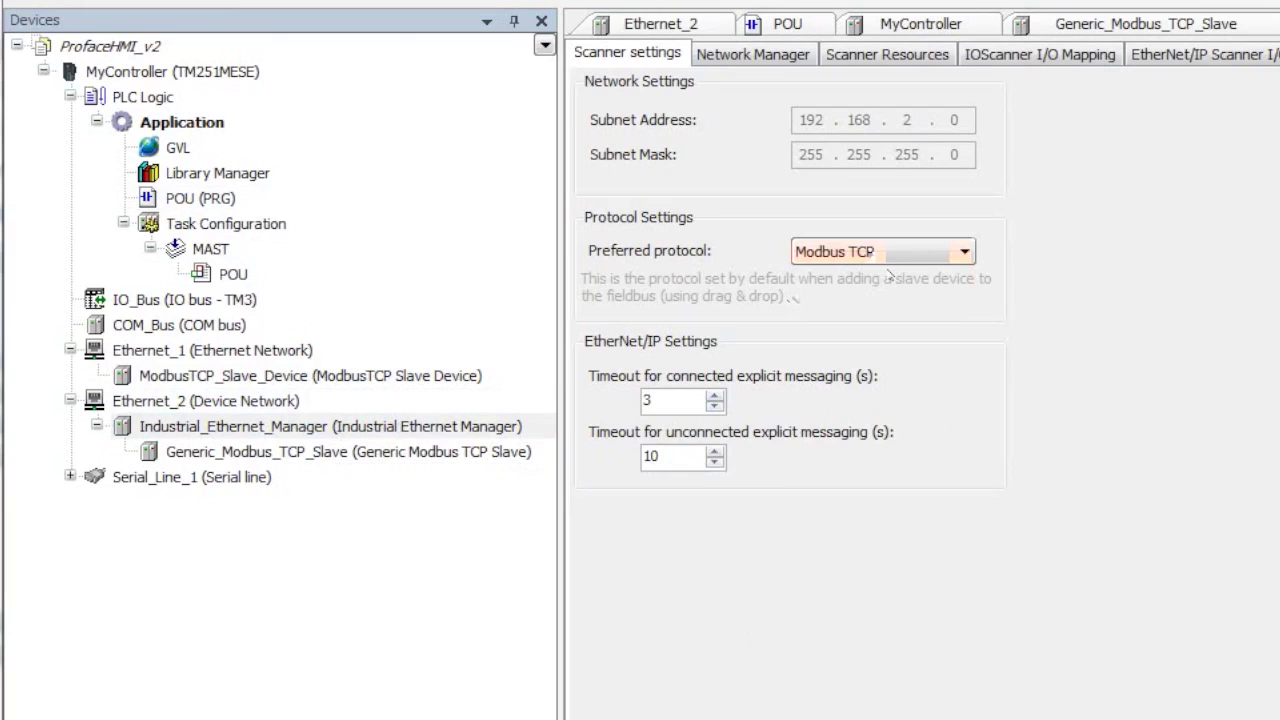
left_click(753, 54)
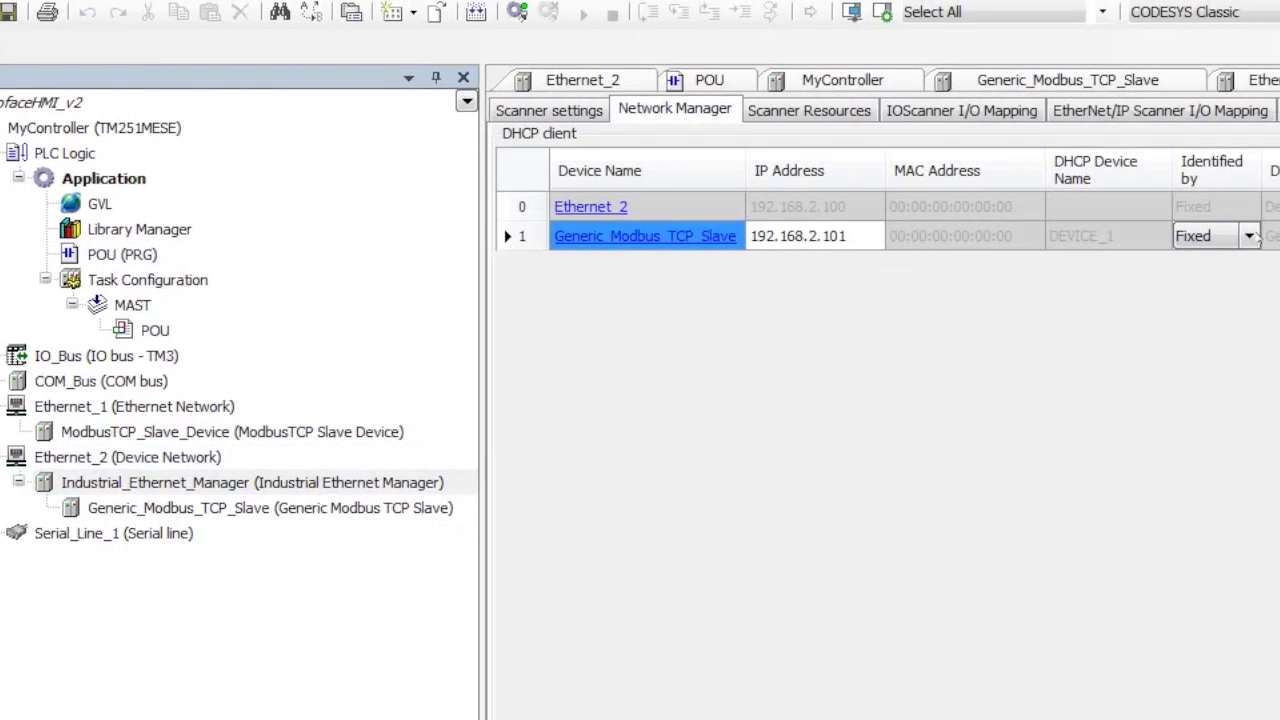
Step: Keep the slave identified by Fixed address and view Generic_Modbus_TCP_Slave's I/O mapping
left_click(1252, 235)
left_click(1234, 262)
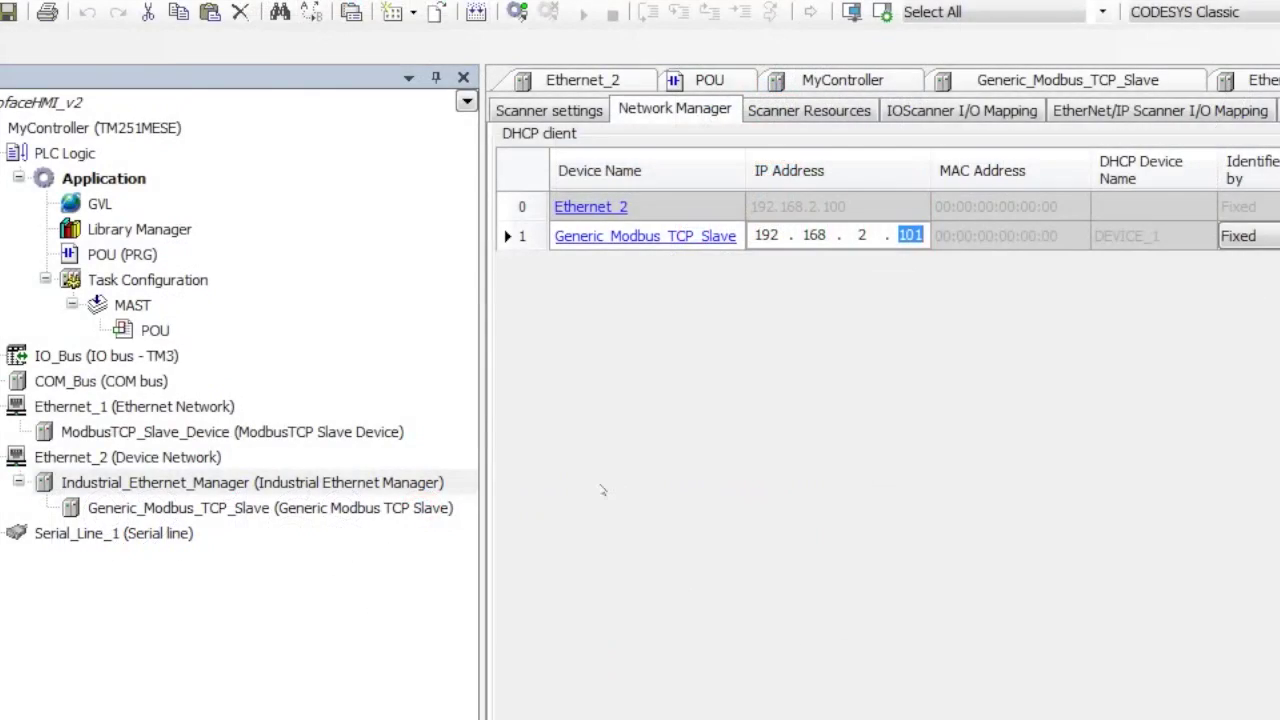
double_click(399, 509)
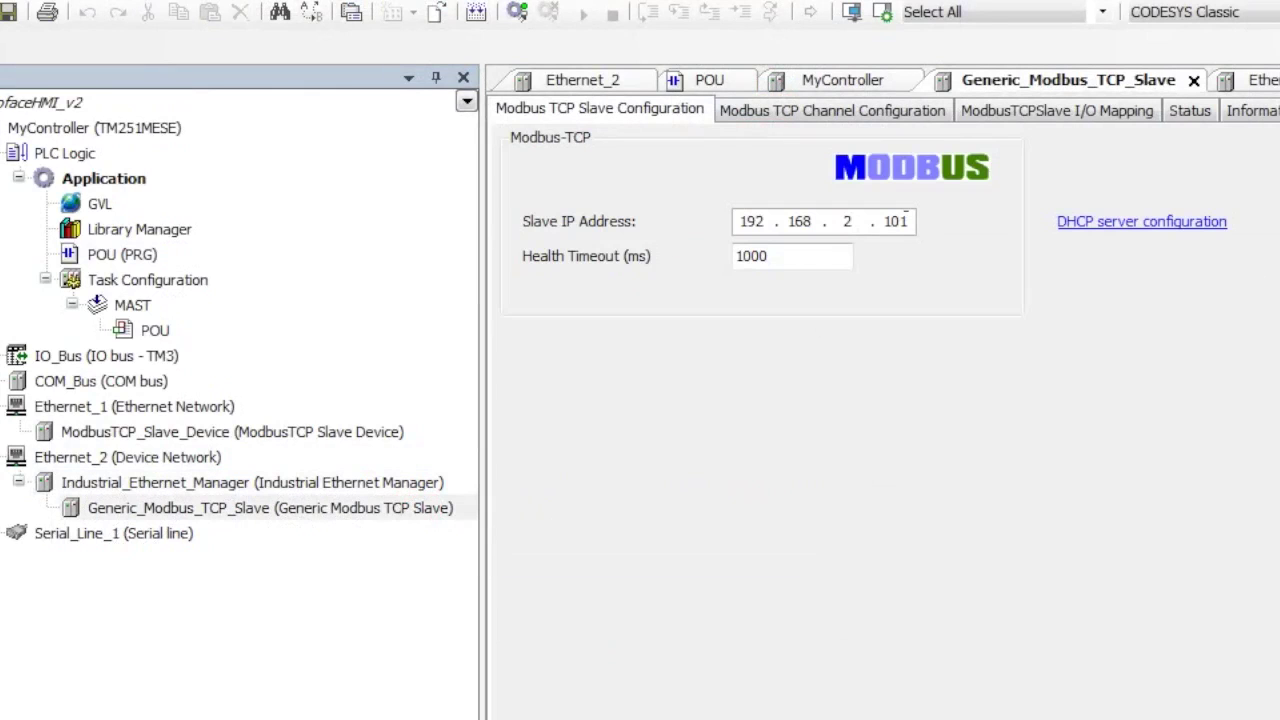
left_click(1055, 108)
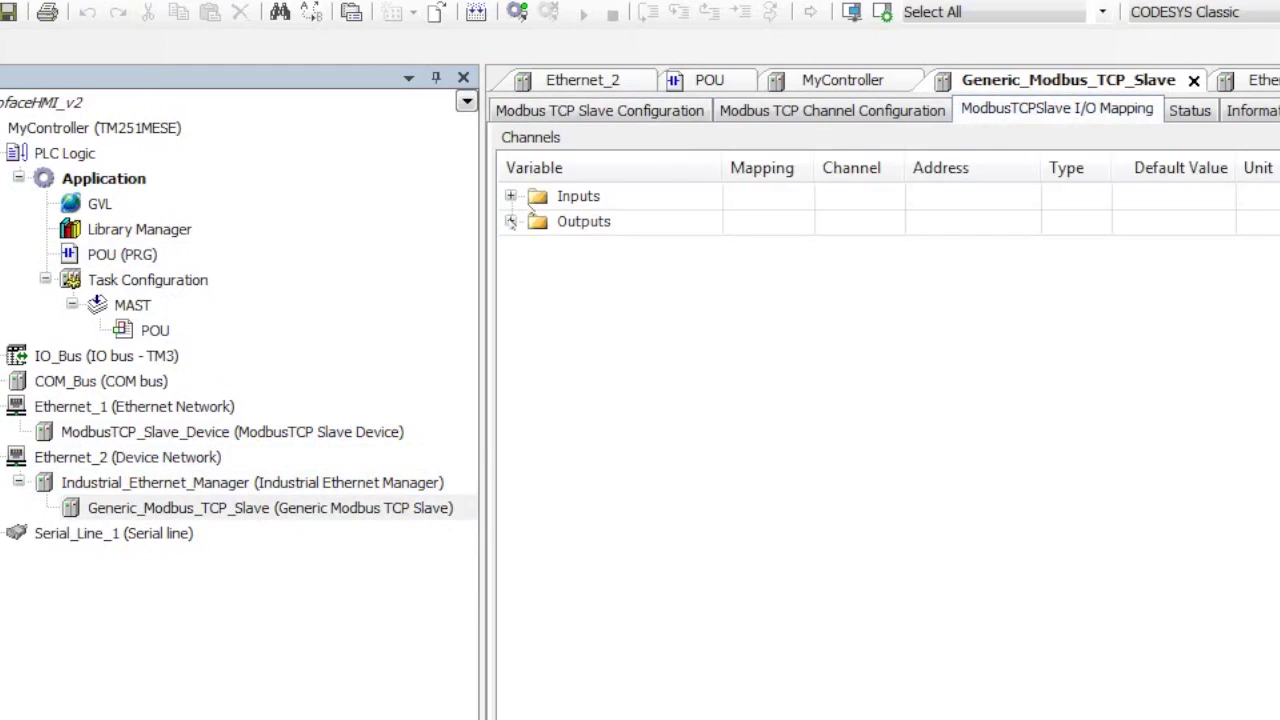
Step: Expand Channel 0 input bits (%IX30.0–%IX31.7) and confirm the POU contact %IX30.0
left_click(510, 196)
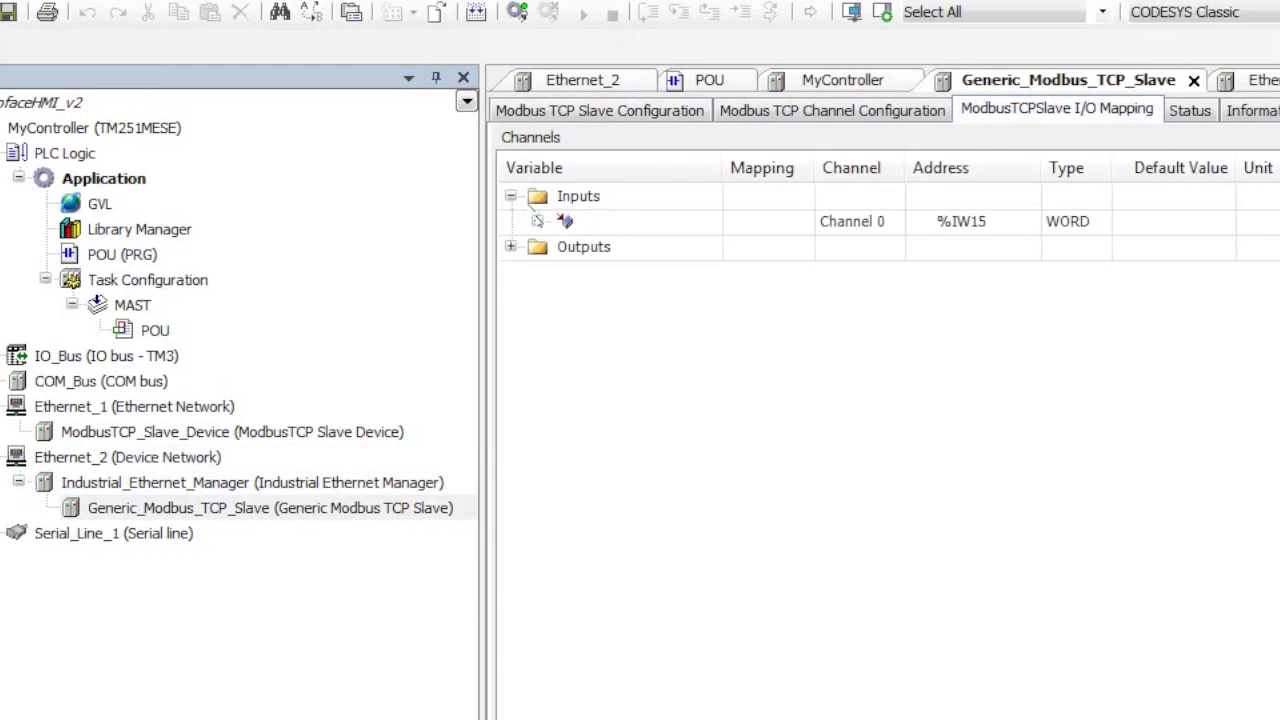
left_click(537, 221)
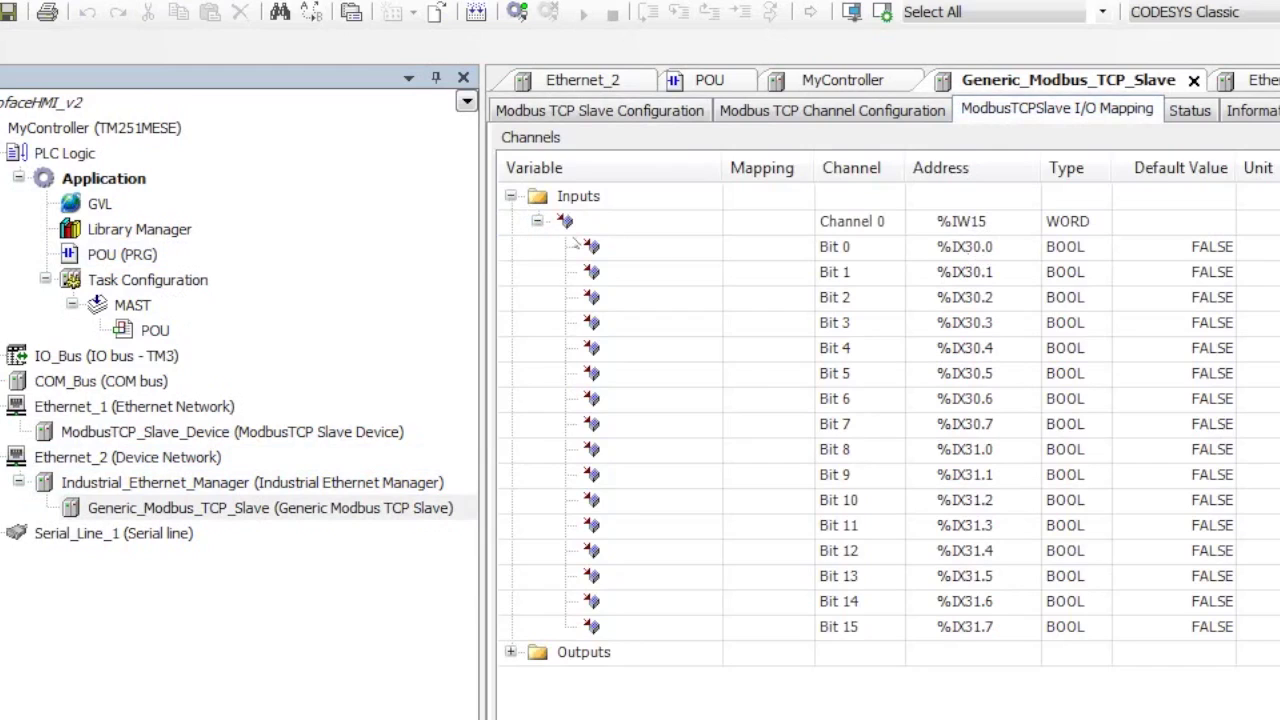
double_click(107, 254)
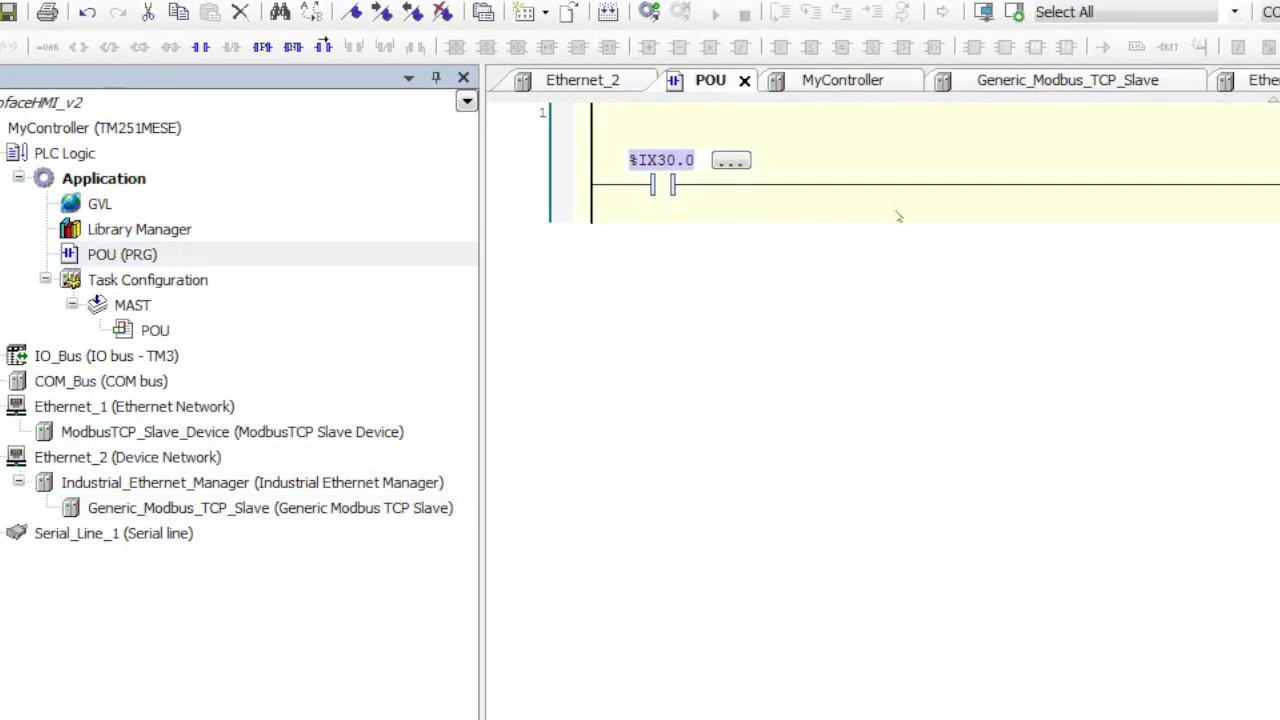
left_click(930, 155)
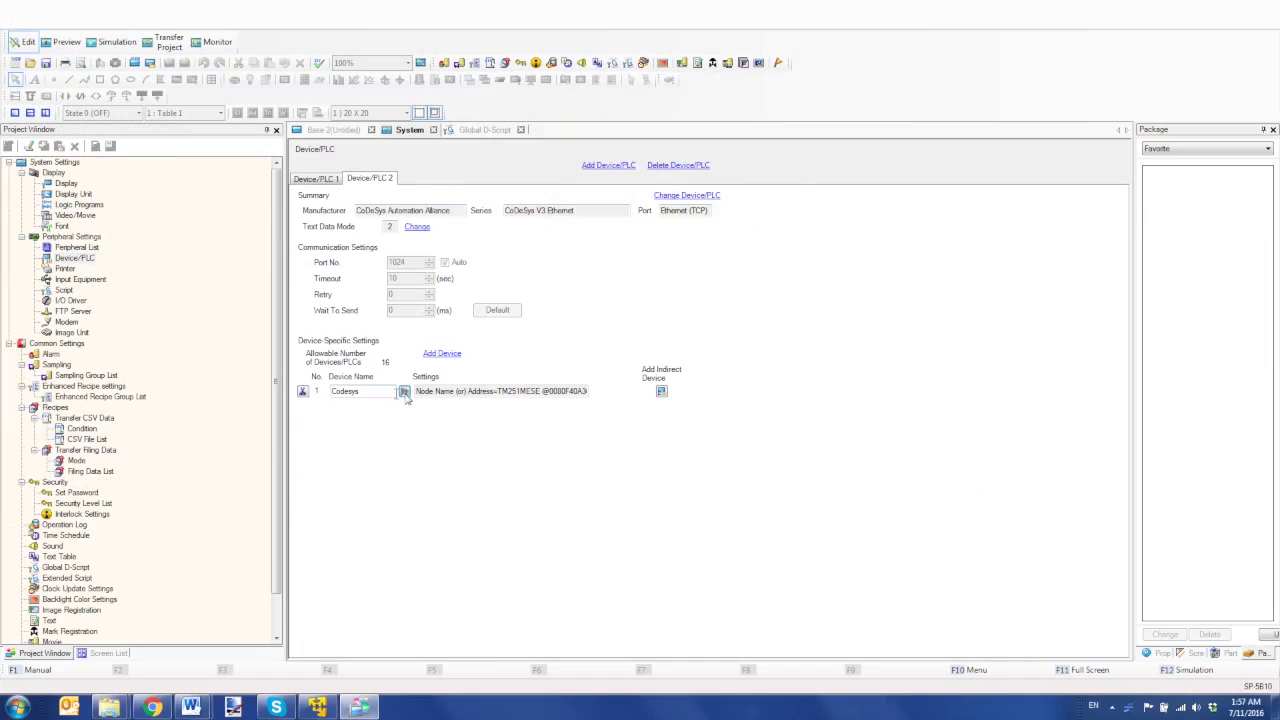
left_click(404, 391)
Step: Select the TM251MESE node name in the Codesys device settings
left_click(739, 237)
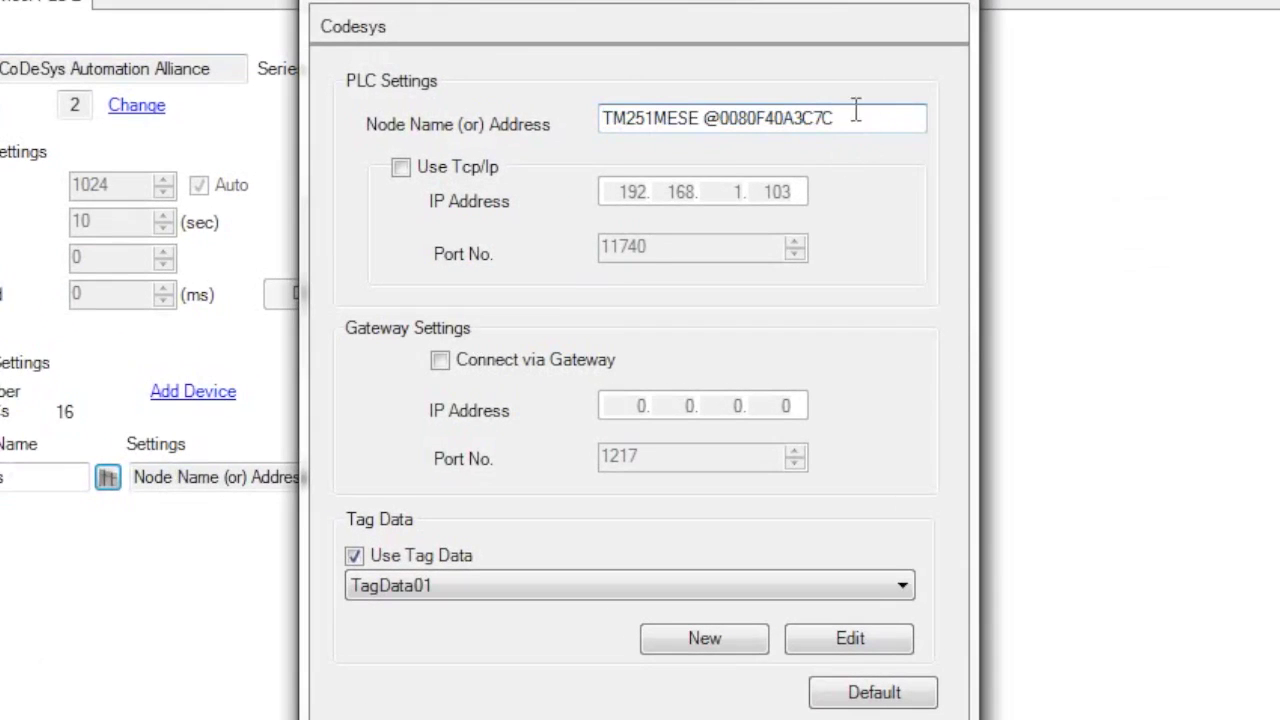
left_click_drag(861, 120, 553, 95)
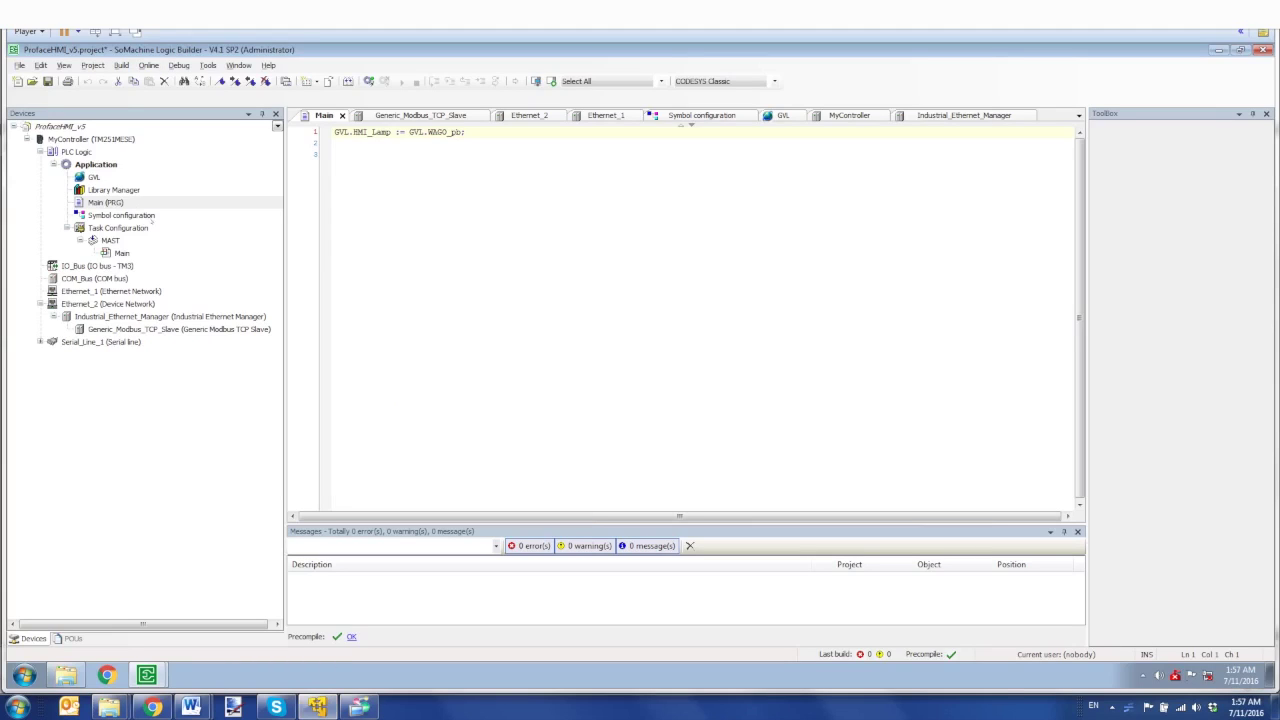
Step: Check MyController's Nodename against the GP-Pro EX node name, then return to GP-Pro EX
double_click(88, 140)
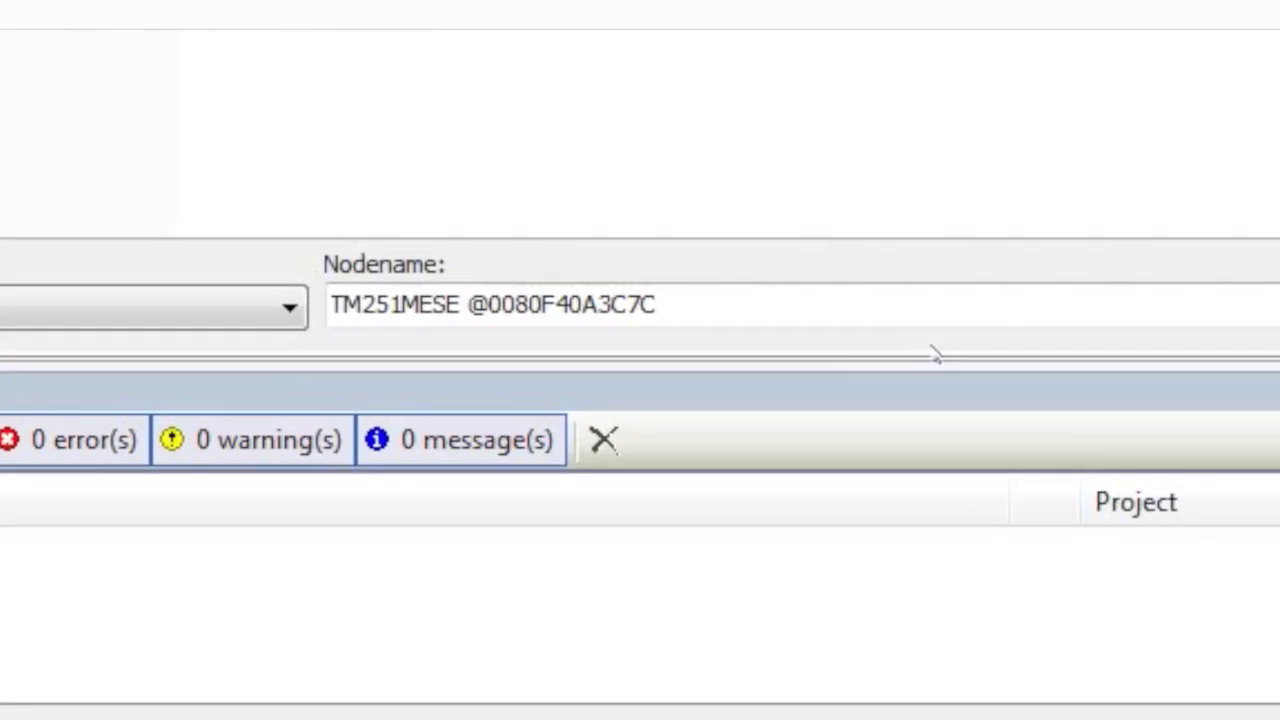
left_click(880, 298)
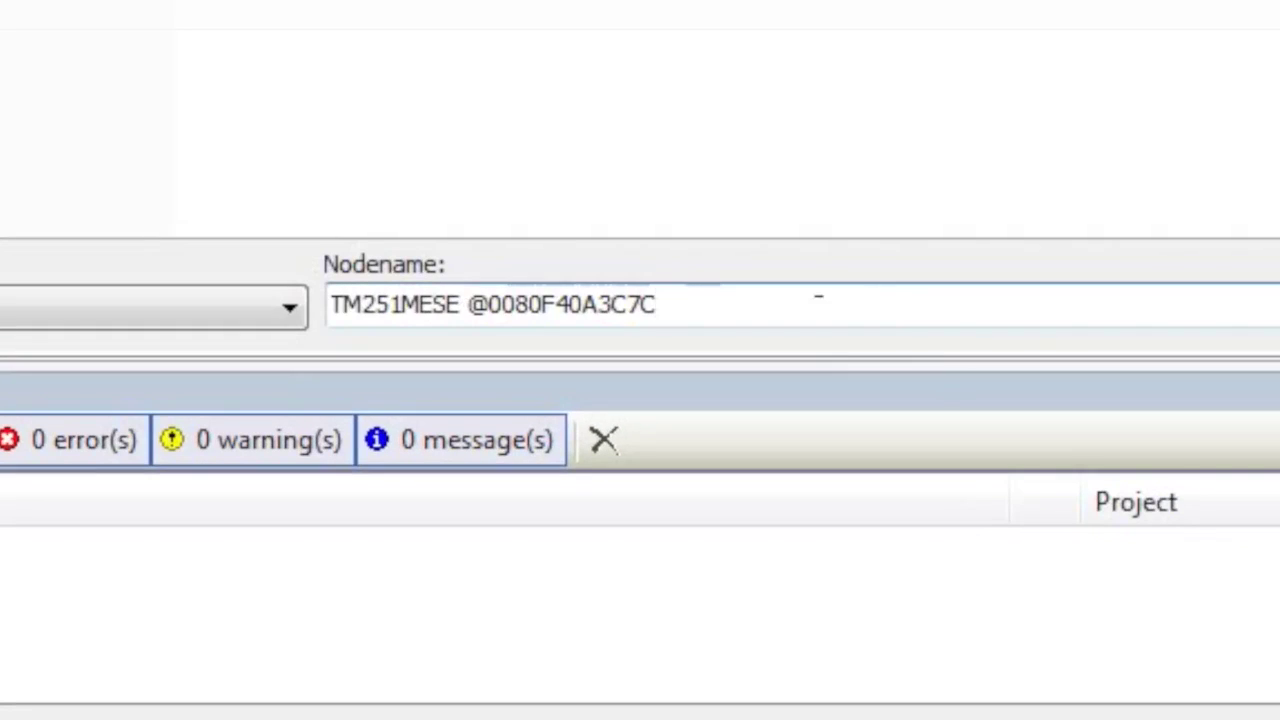
left_click_drag(662, 305, 290, 305)
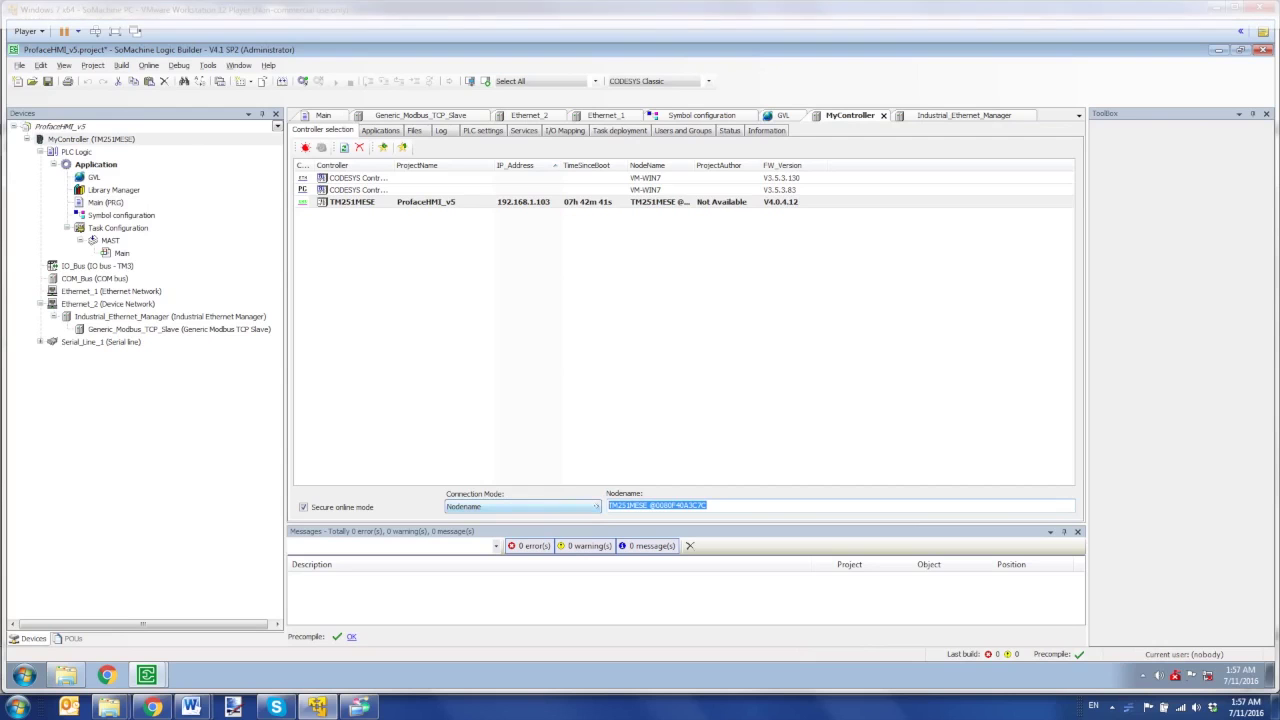
left_click(359, 707)
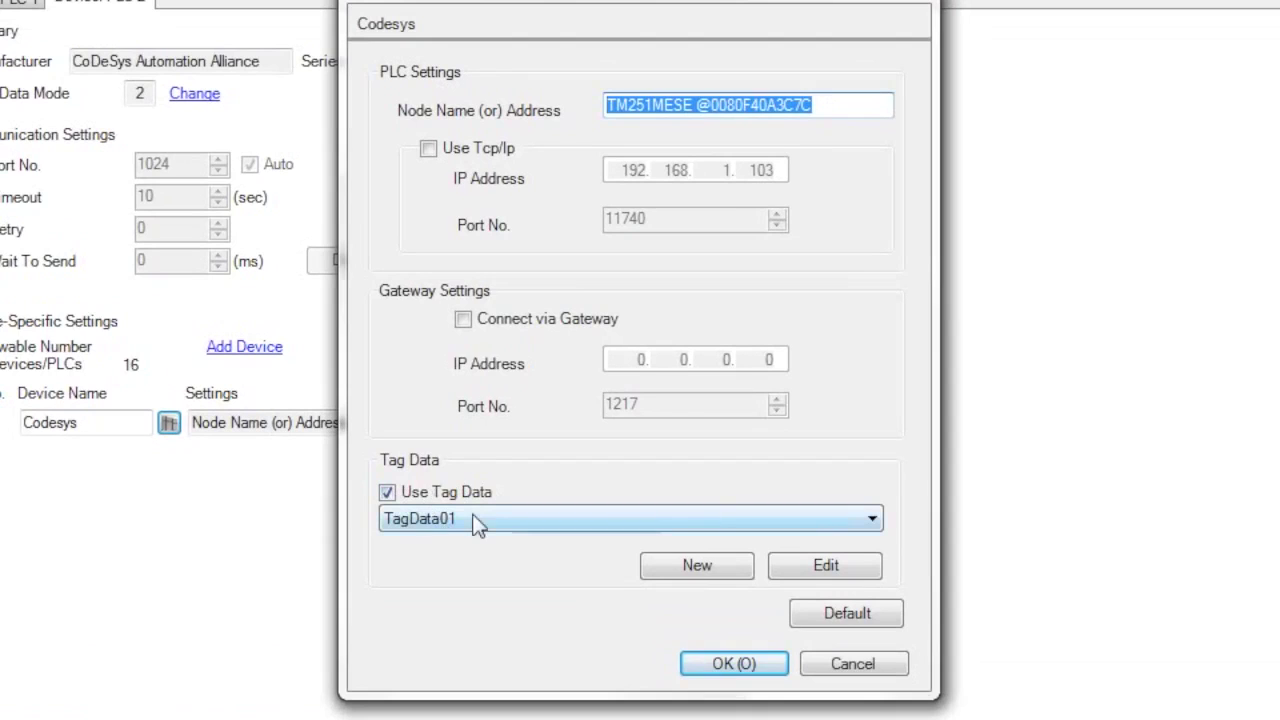
Step: Create TagData02 and import tags from ProfaceHMI_v5.MyController.Application.xml
left_click(738, 575)
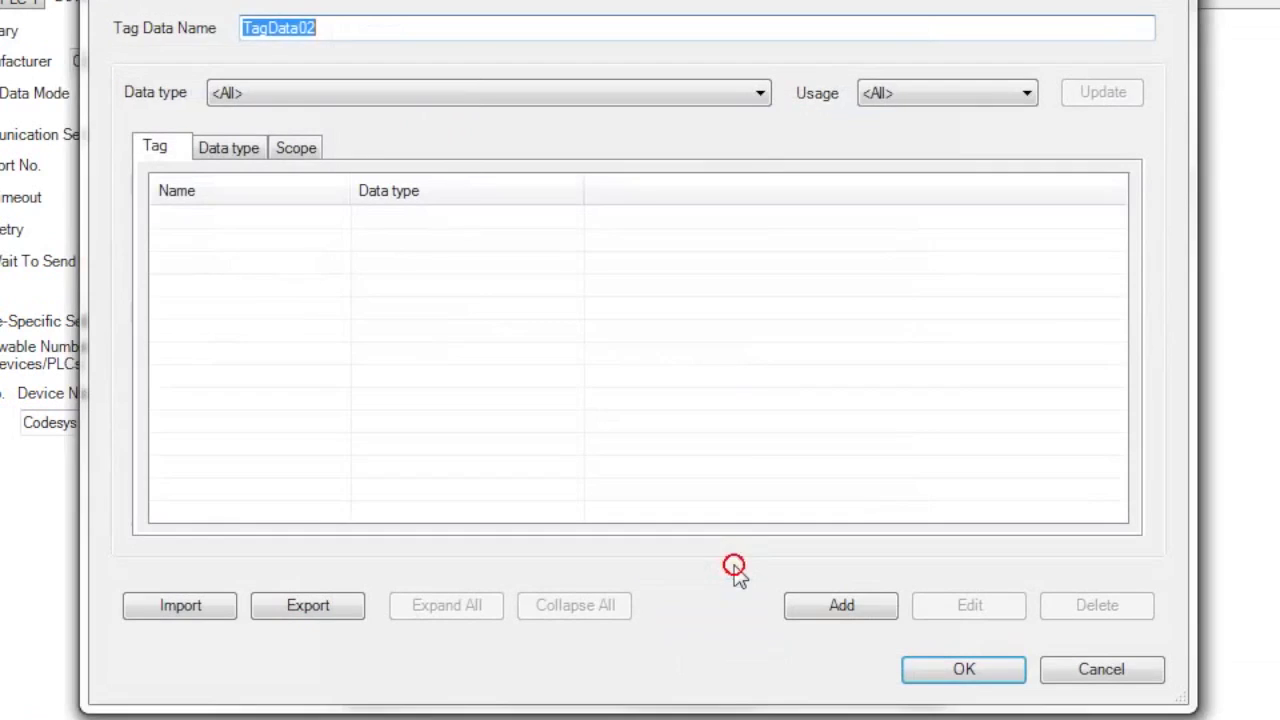
left_click(197, 605)
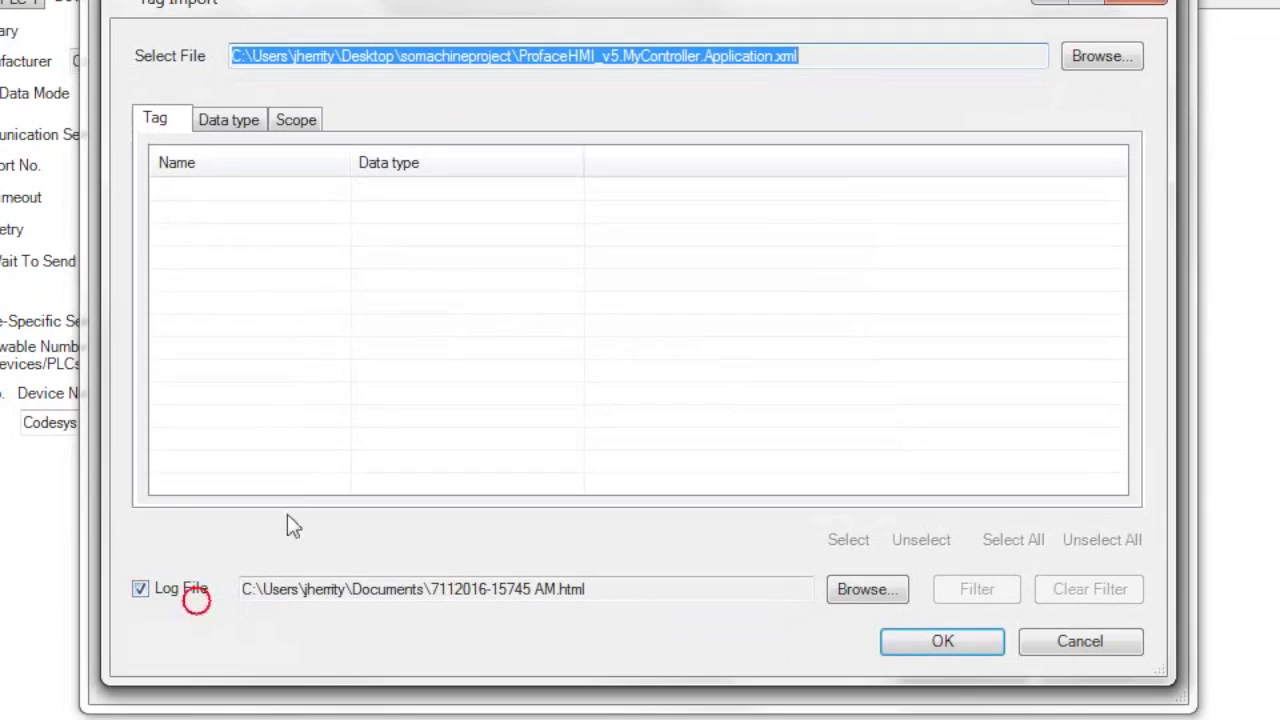
left_click(1090, 66)
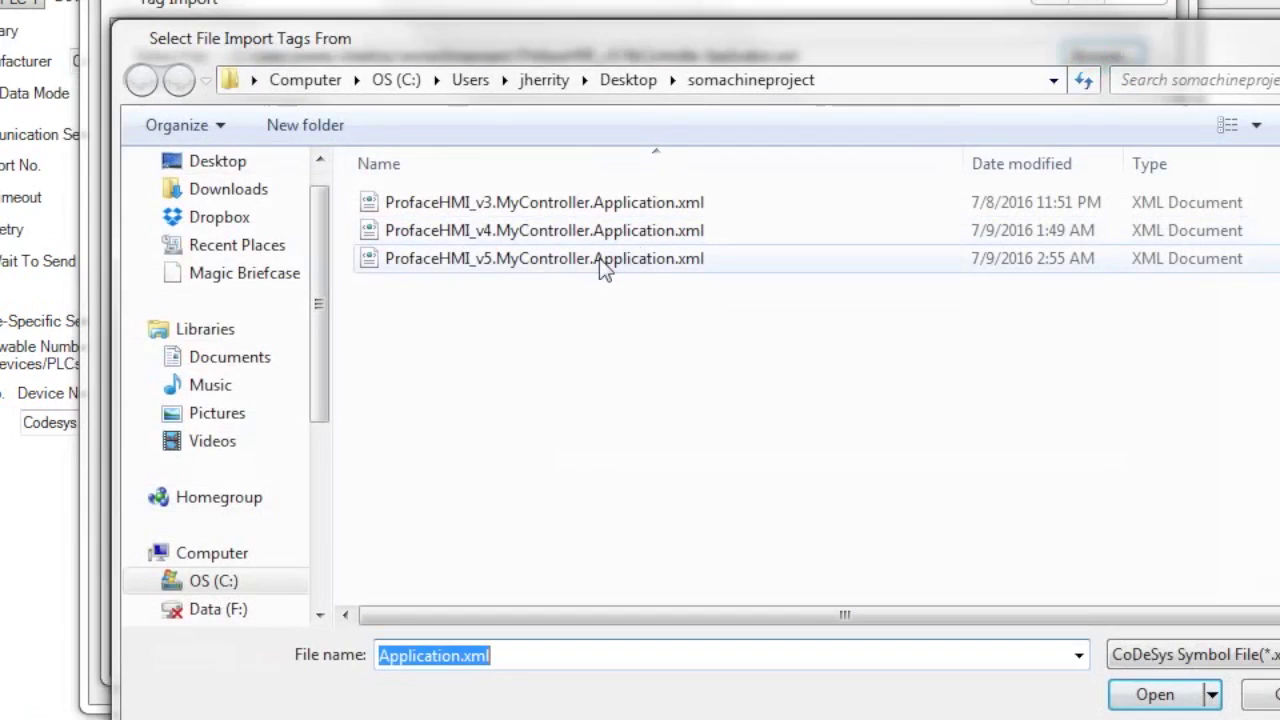
double_click(599, 258)
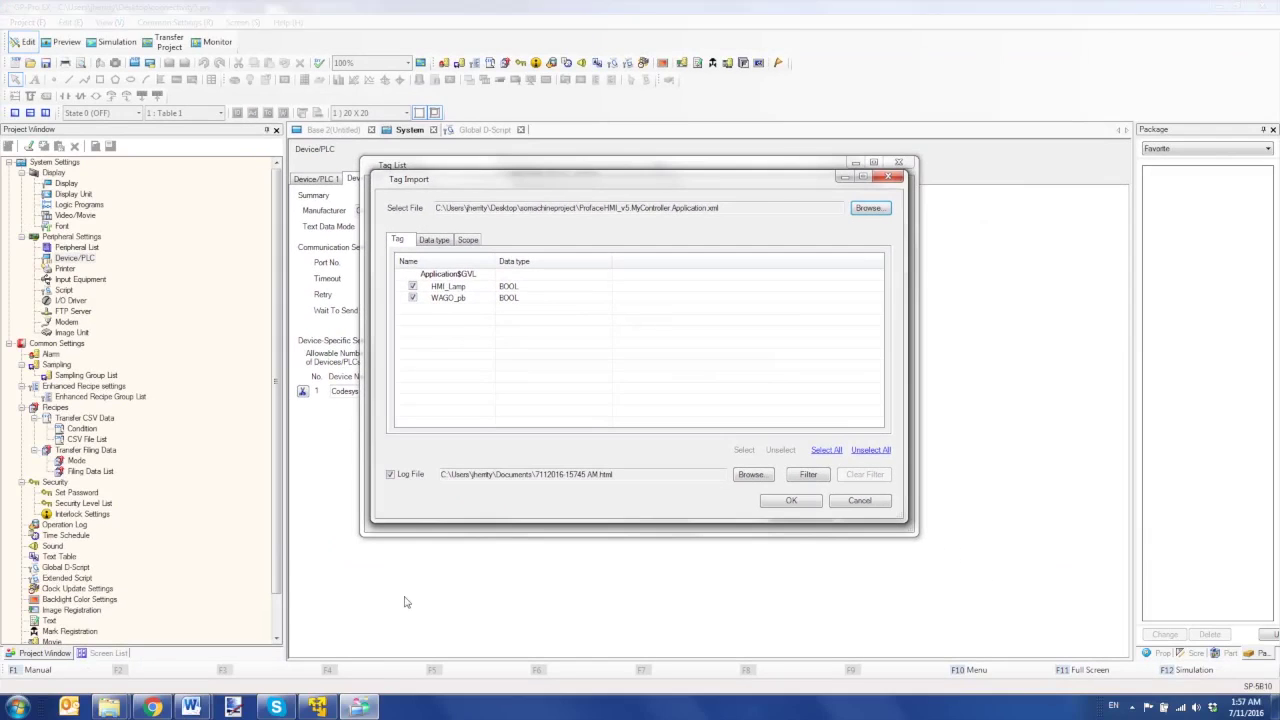
left_click(318, 707)
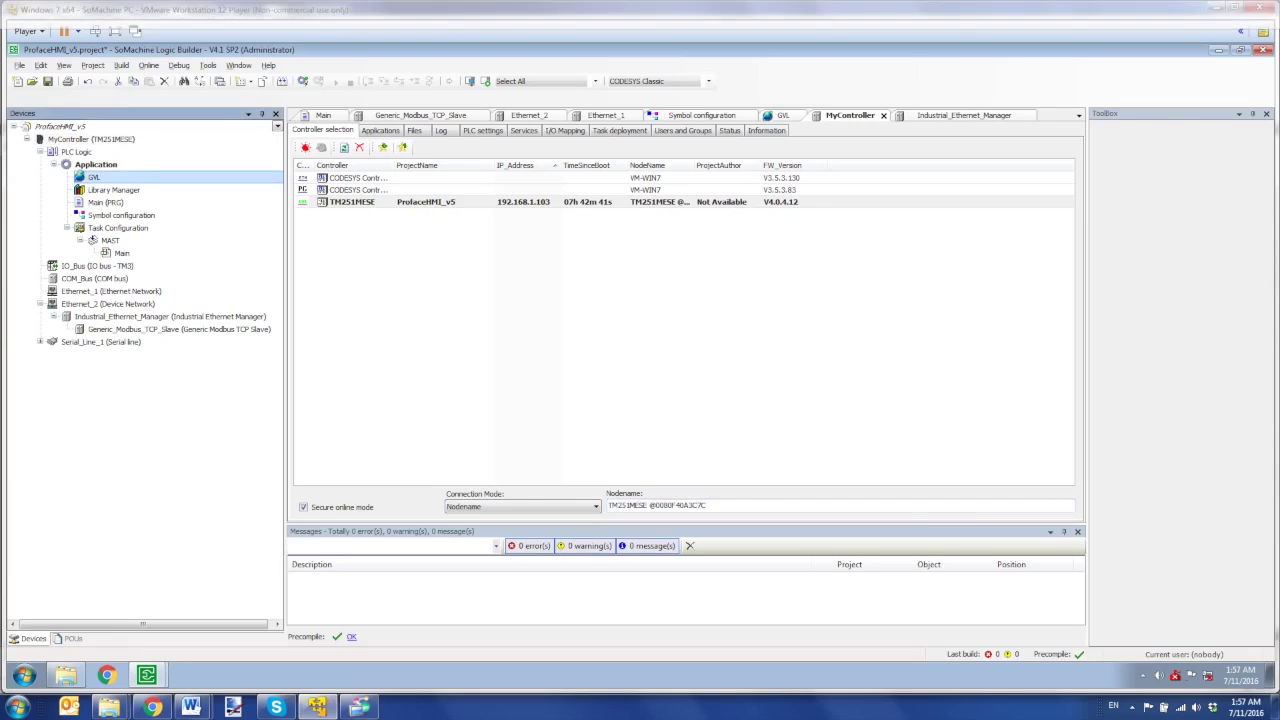
Step: Review the WAGO_pb and HMI_Lamp variables in the GVL and the Symbol configuration
double_click(93, 177)
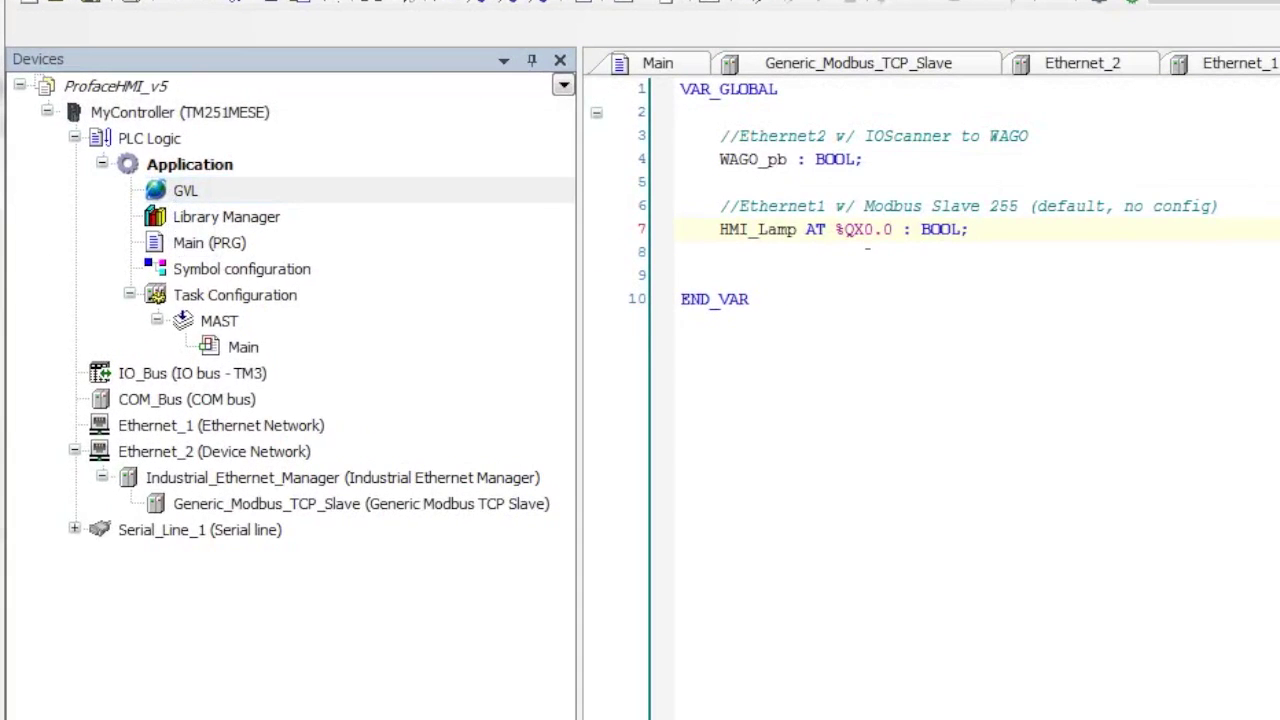
left_click_drag(787, 159, 720, 158)
left_click_drag(720, 229, 800, 236)
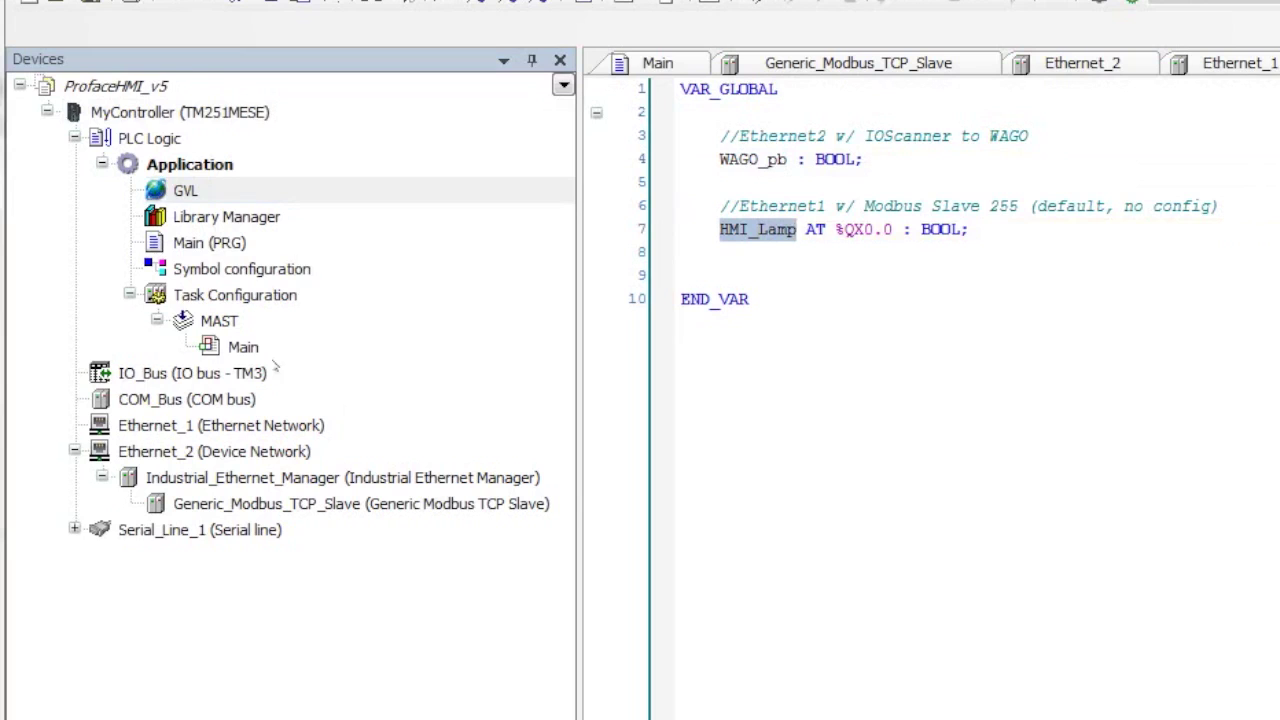
left_click(217, 276)
double_click(217, 276)
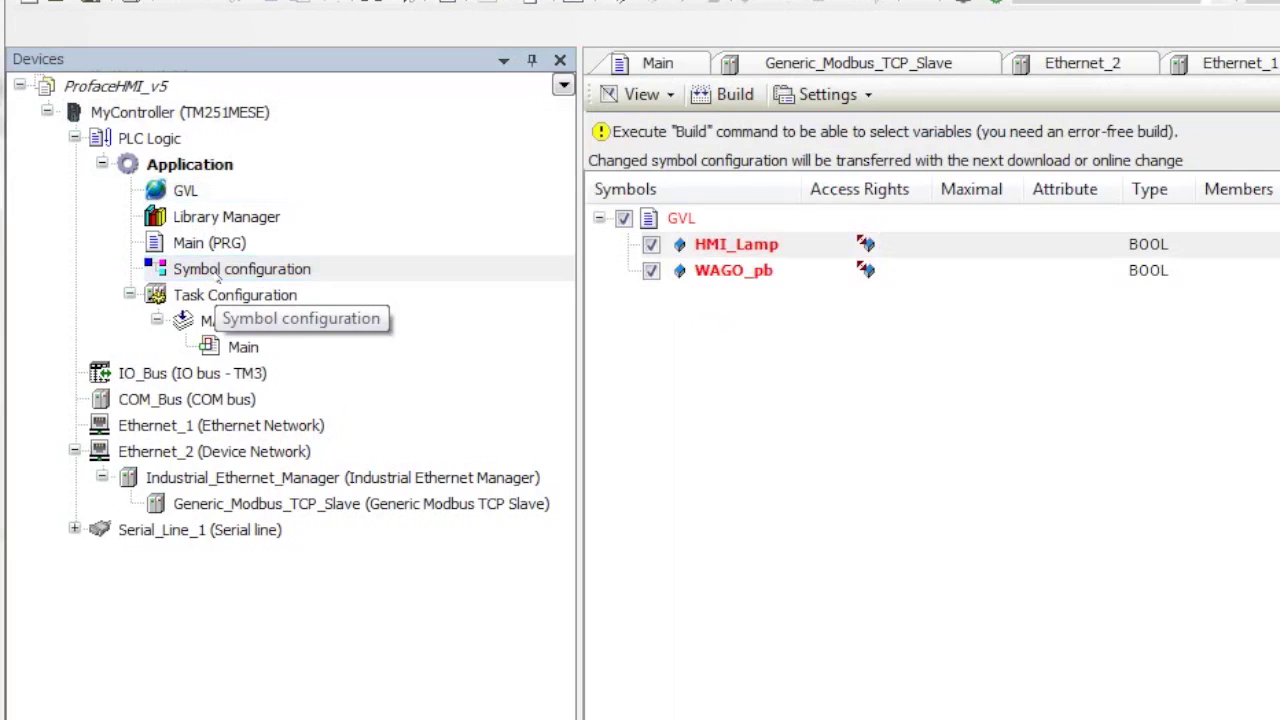
Step: Build the project and locate the generated ProfaceHMI_v5.MyController.Application.xml file
left_click(190, 41)
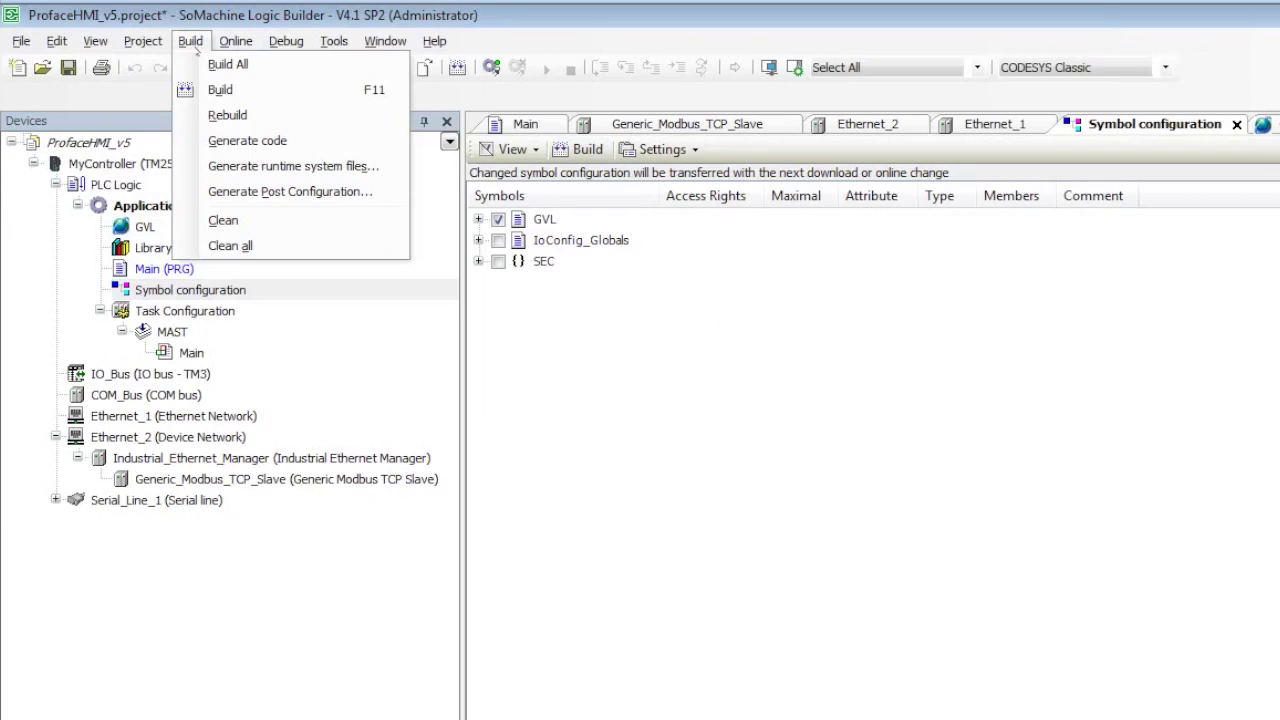
key("F11")
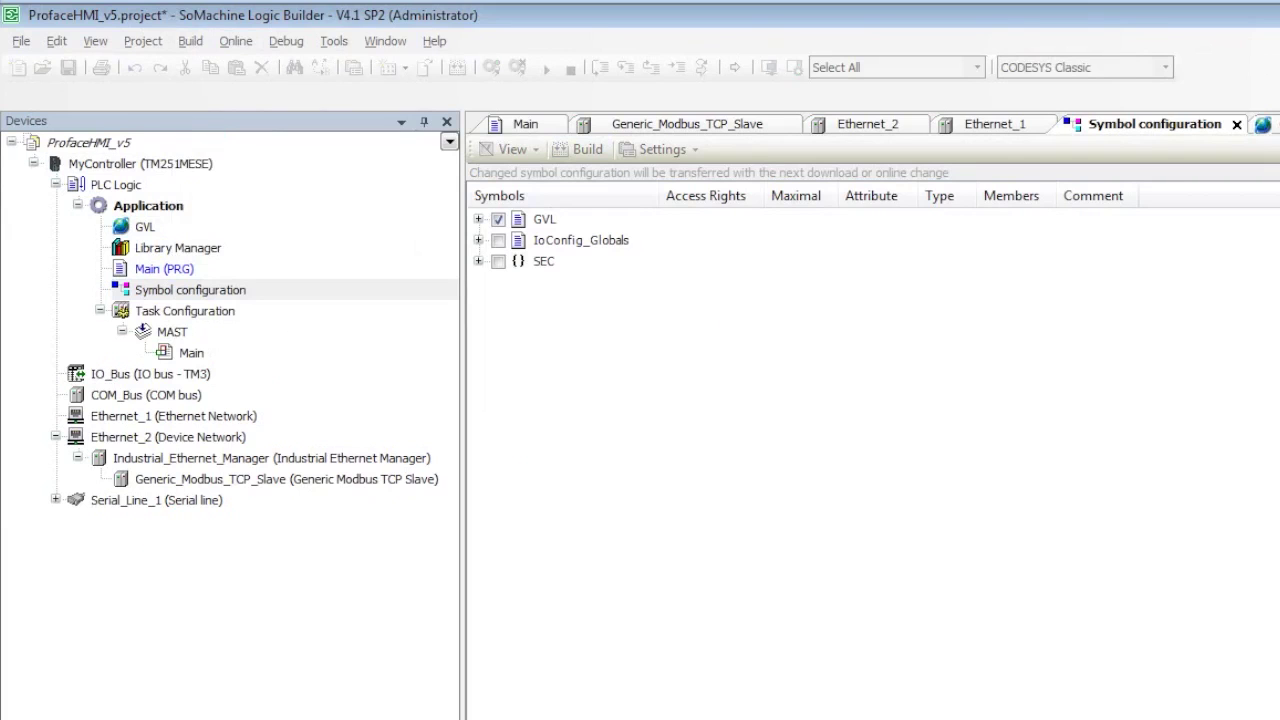
key("alt+Tab")
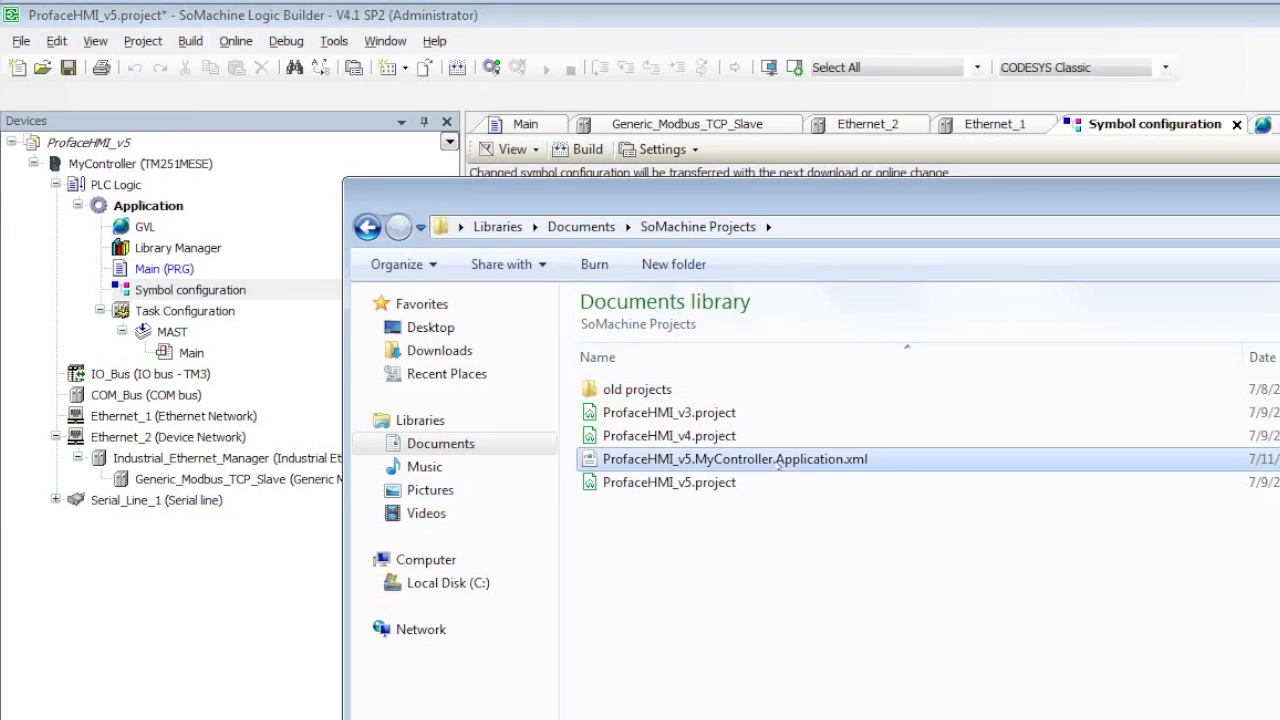
left_click(878, 461)
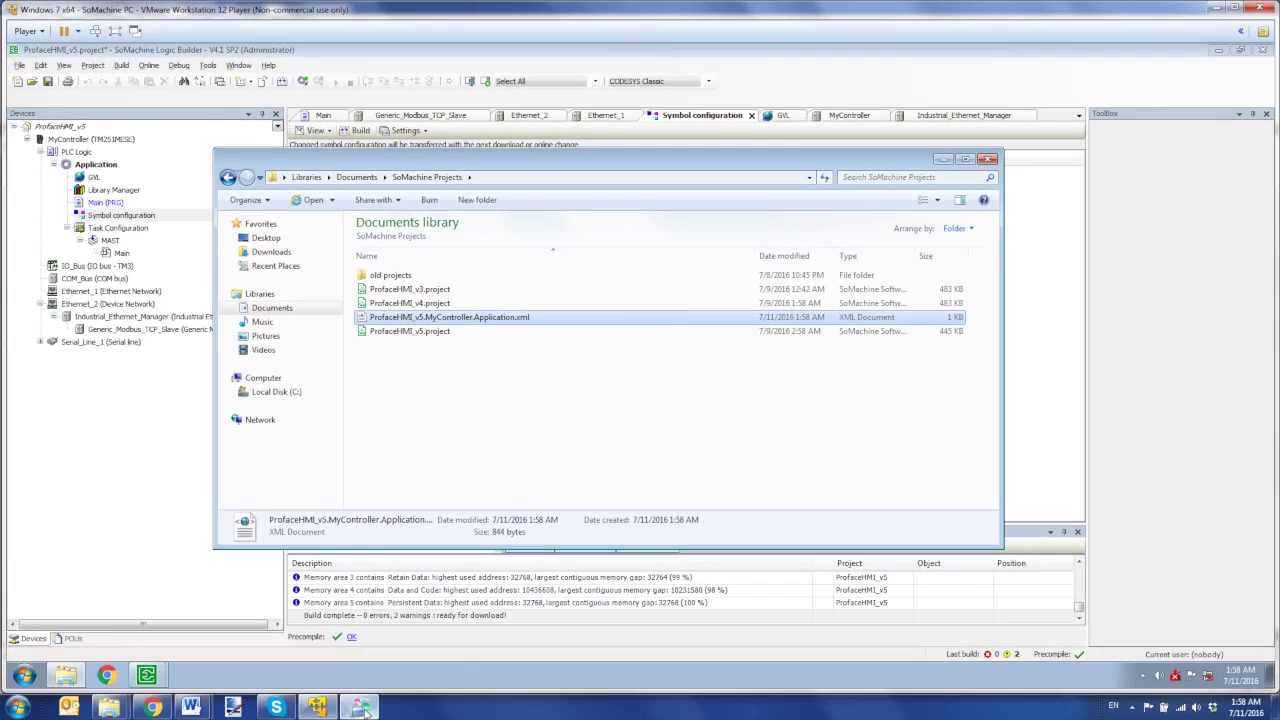
left_click(360, 707)
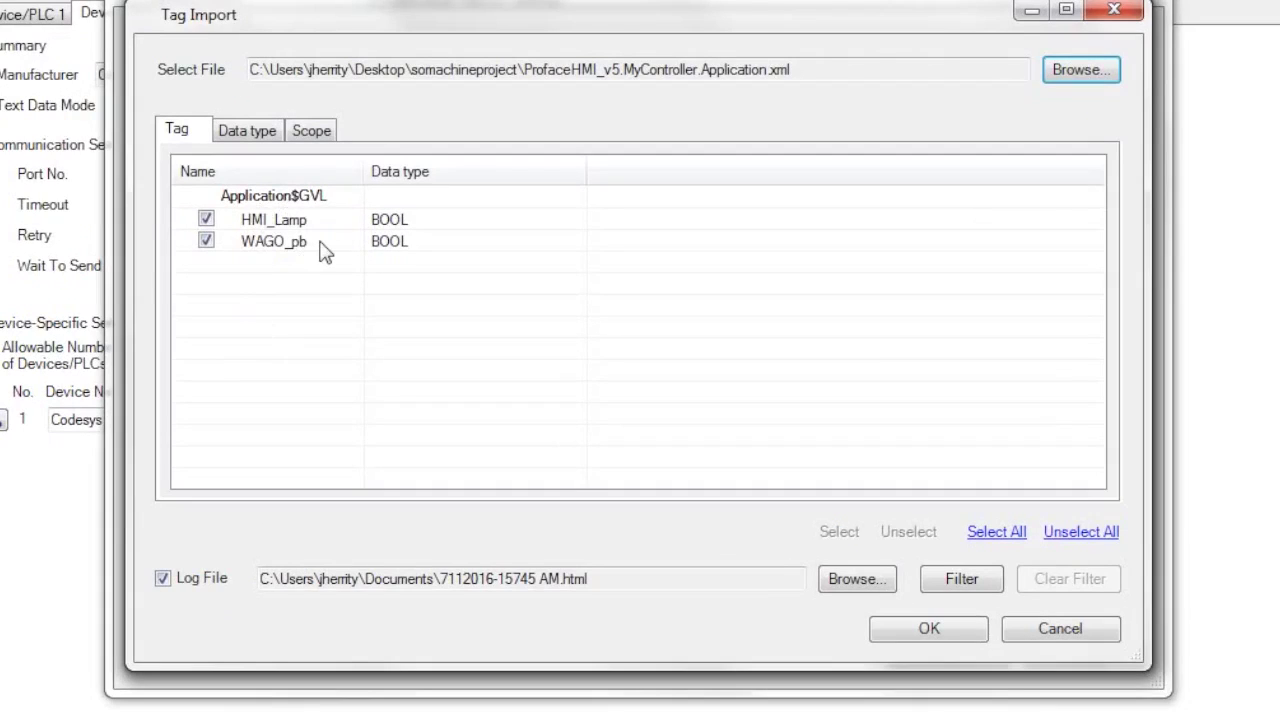
Step: Import HMI_Lamp and WAGO_pb into TagData02 and close the tag and device dialogs
left_click(978, 636)
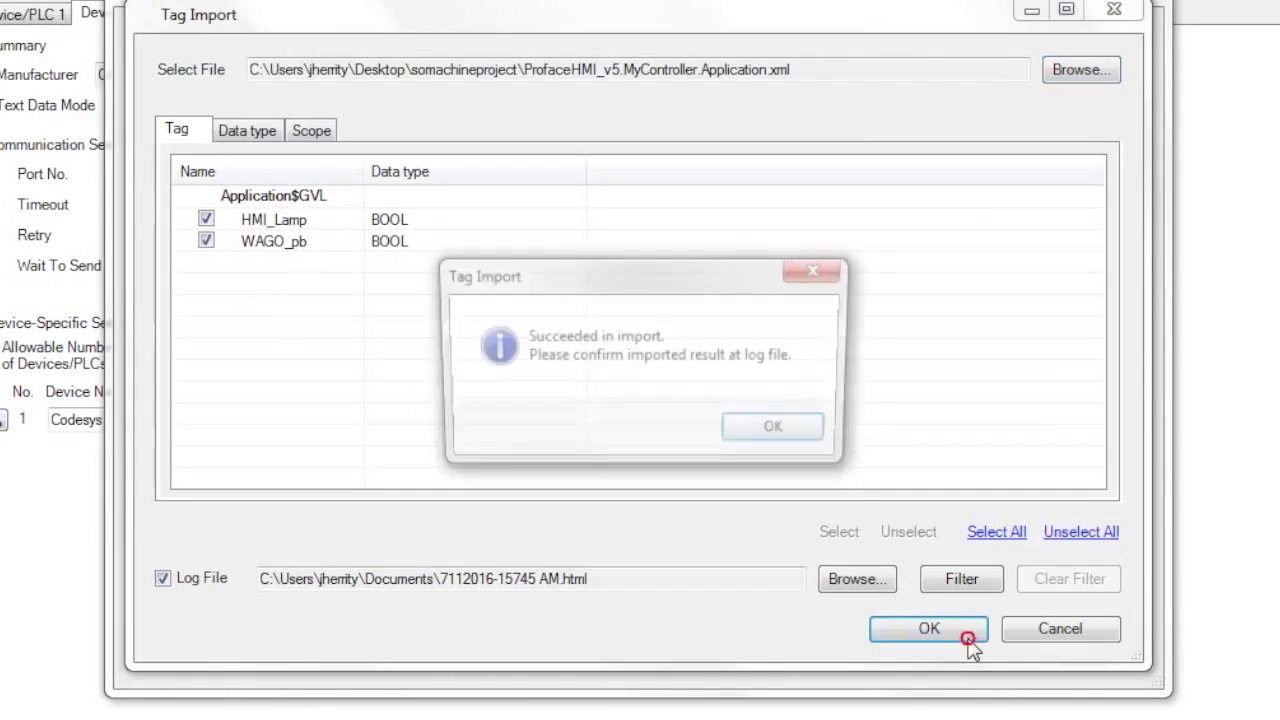
left_click(775, 434)
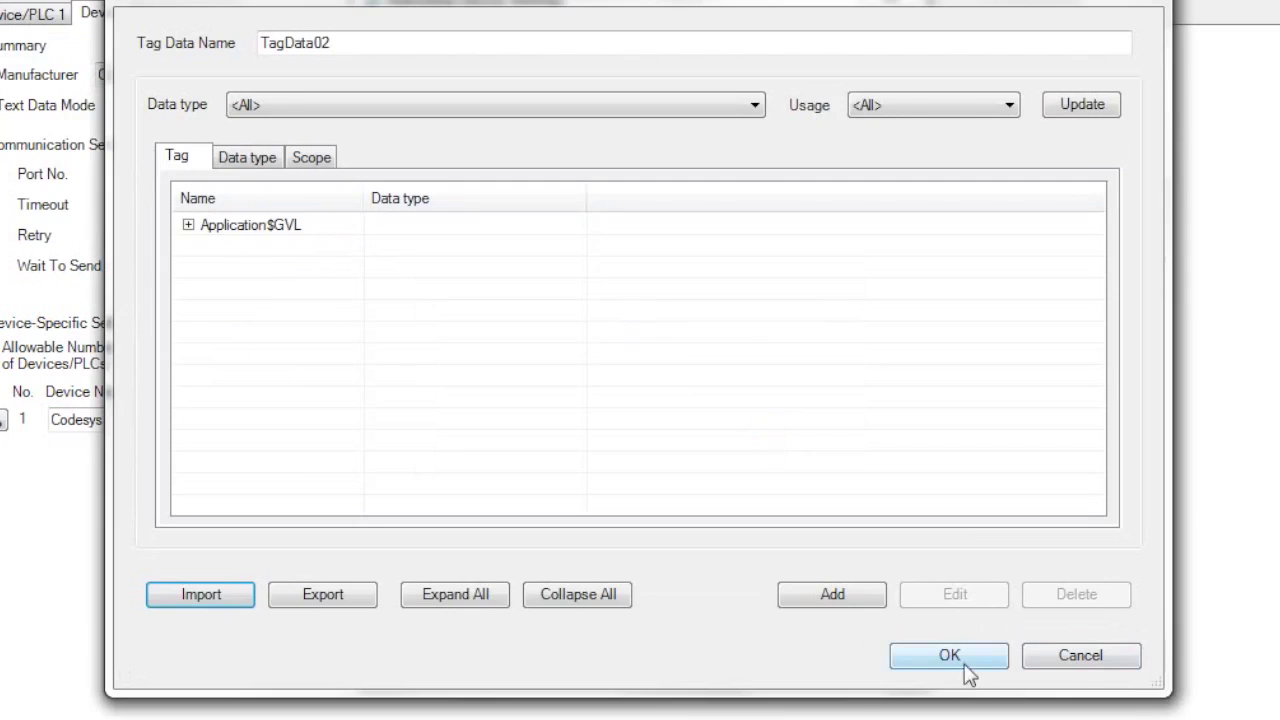
left_click(1080, 655)
left_click(776, 648)
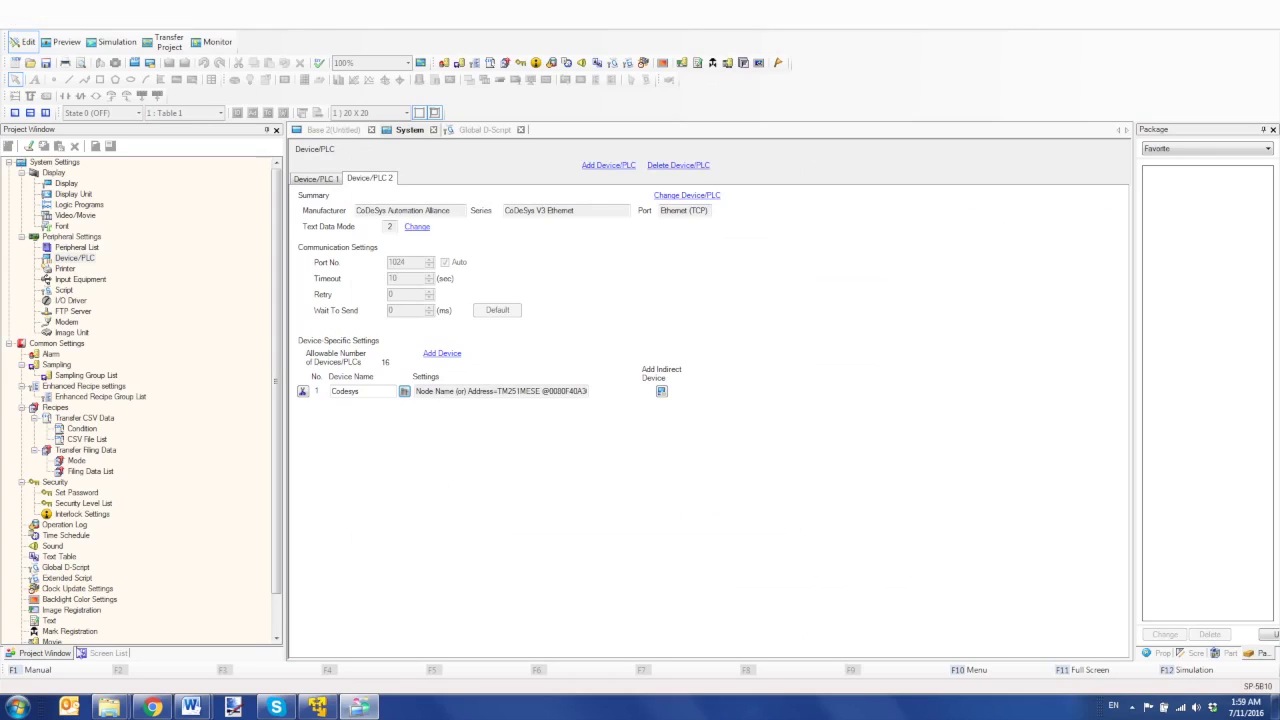
Step: On base screen B0002, verify the lamp's bit address is Application$GVL.HMI_Lamp
left_click(97, 656)
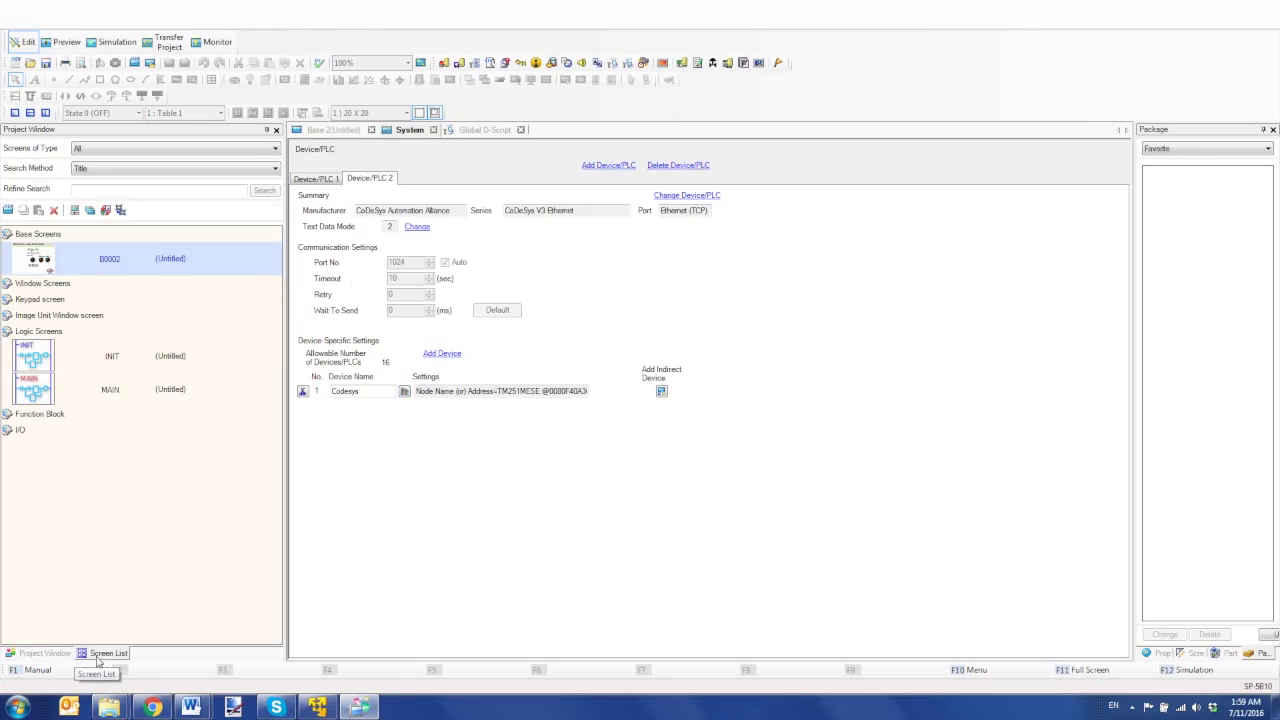
double_click(40, 258)
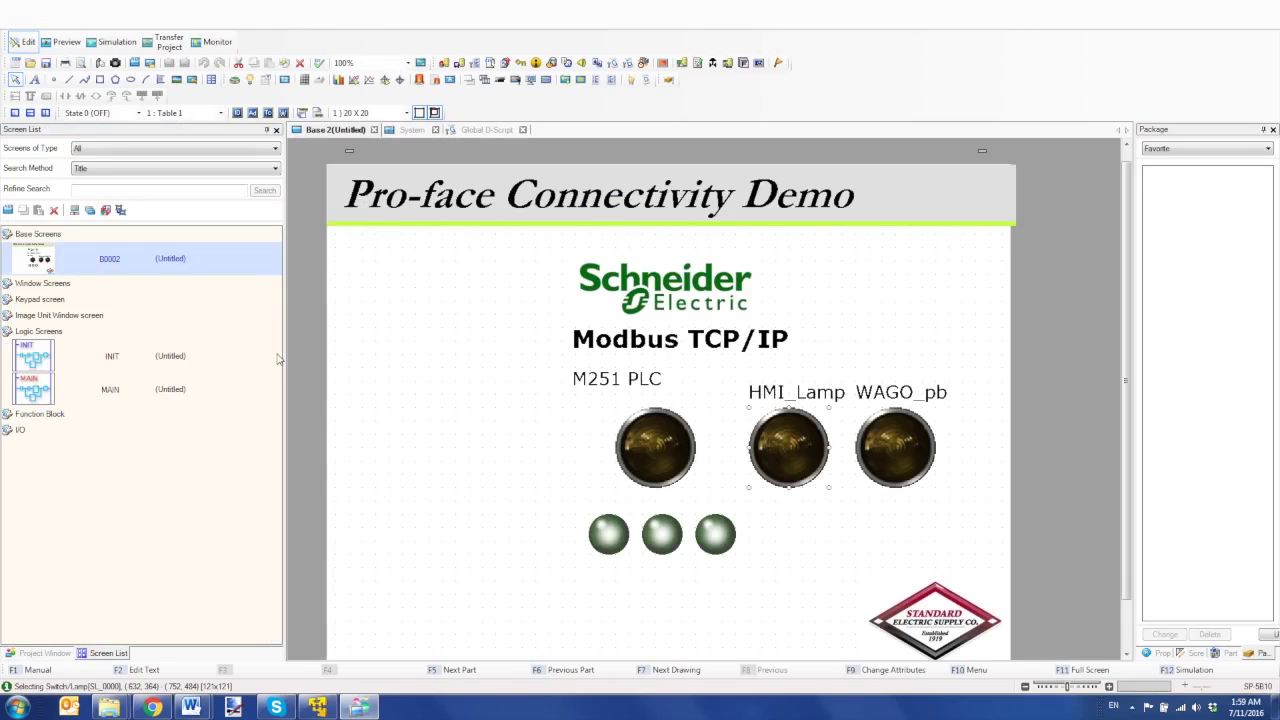
double_click(816, 456)
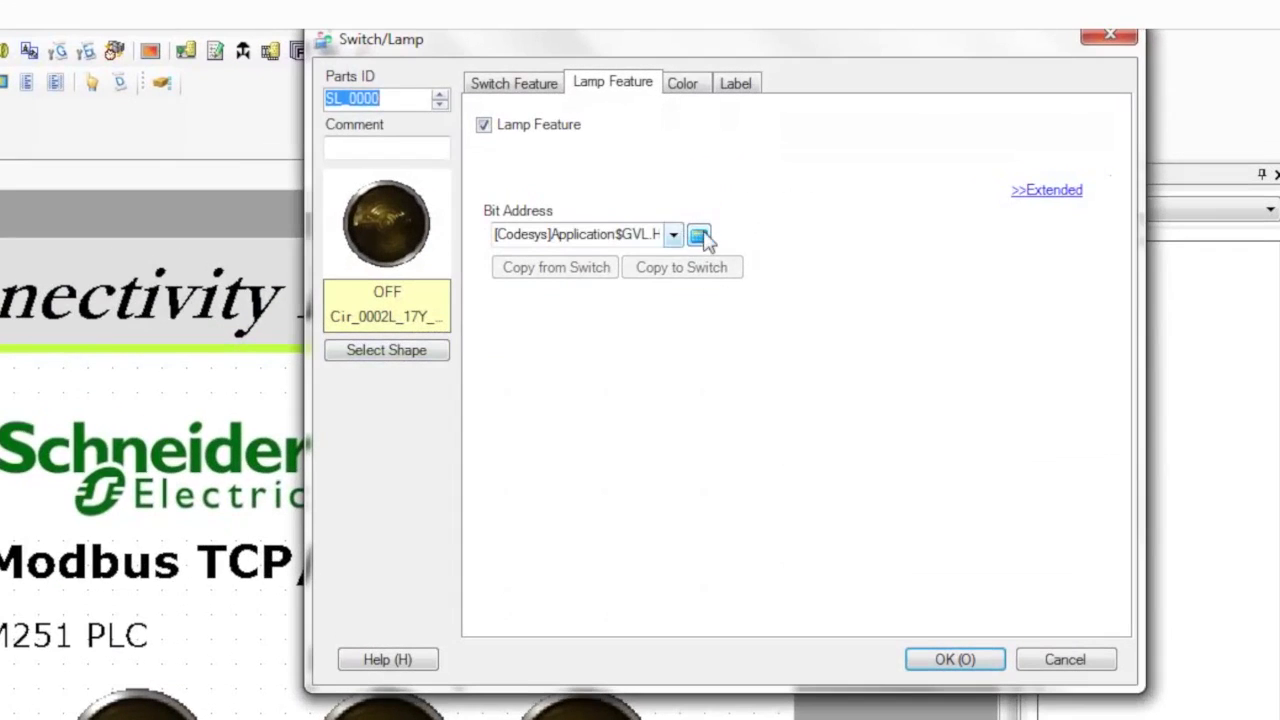
left_click(699, 236)
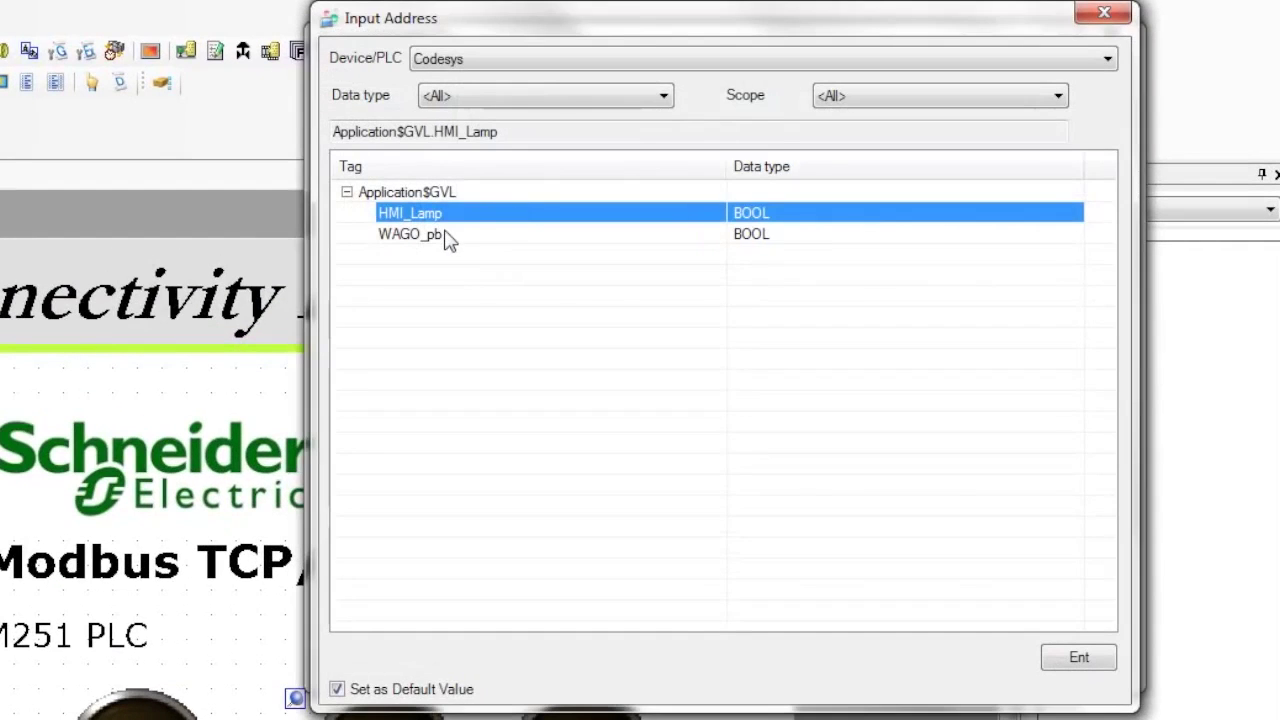
left_click(1110, 660)
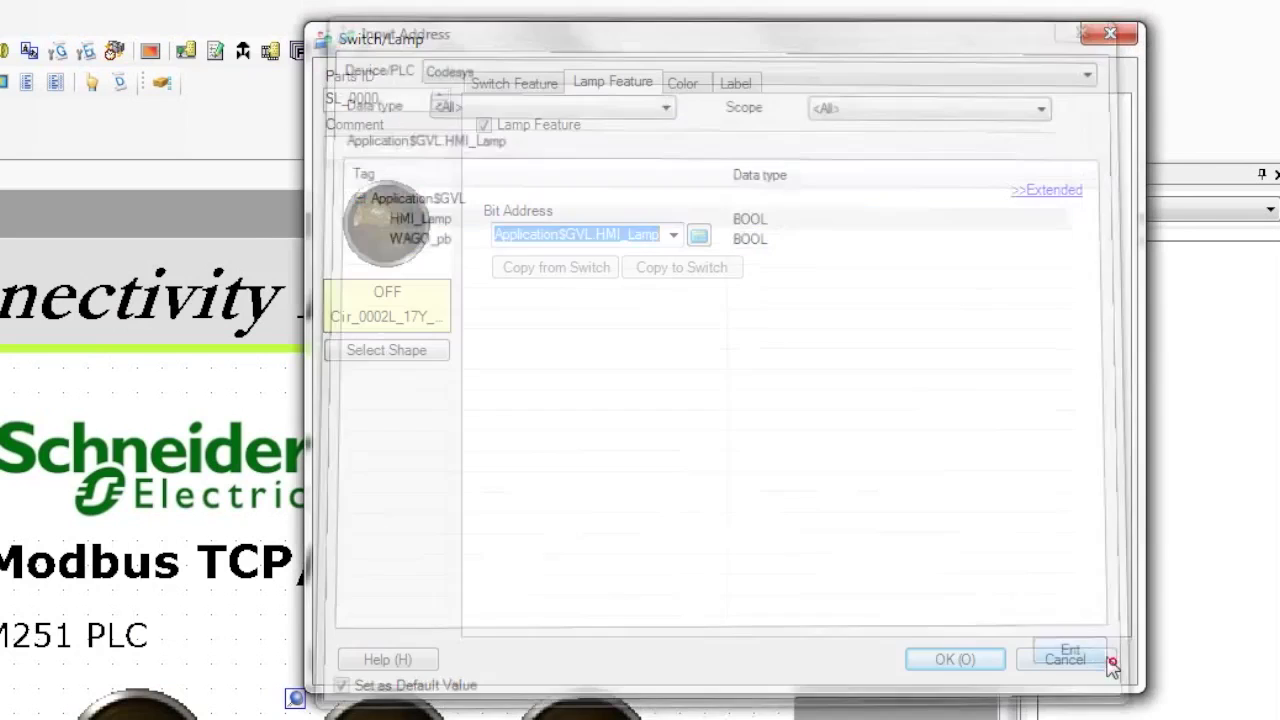
left_click(1060, 659)
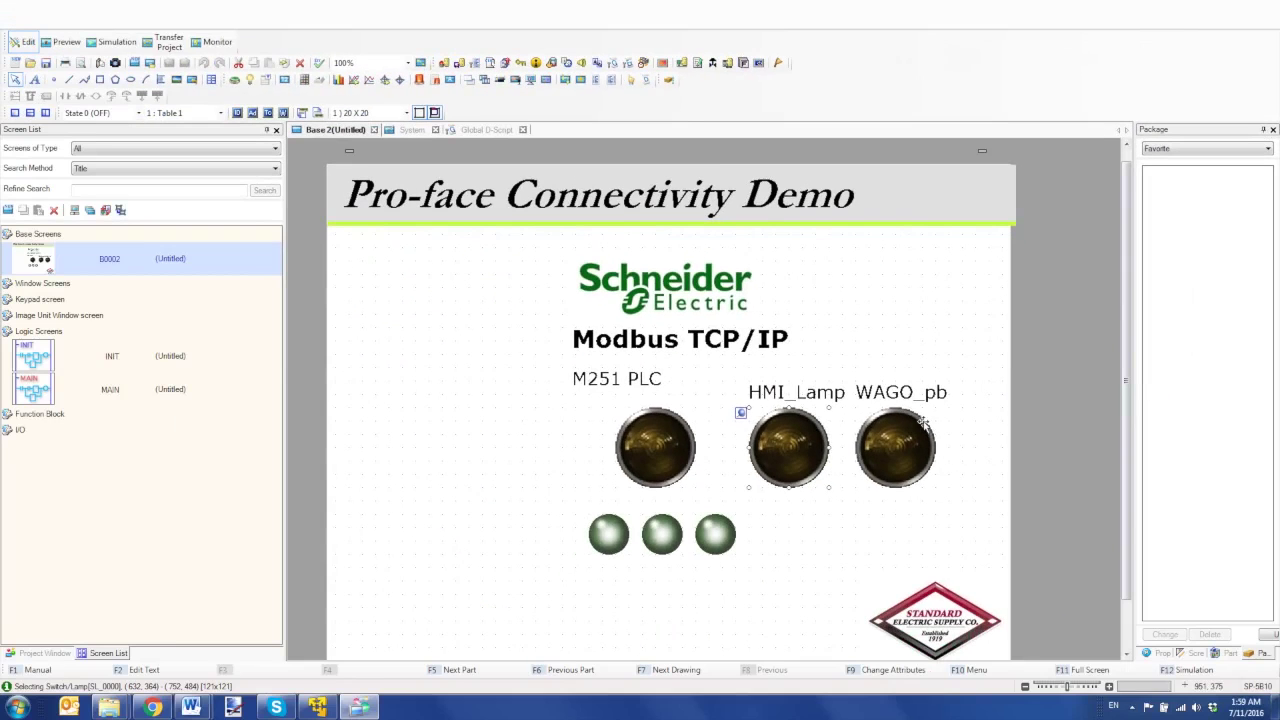
left_click(327, 706)
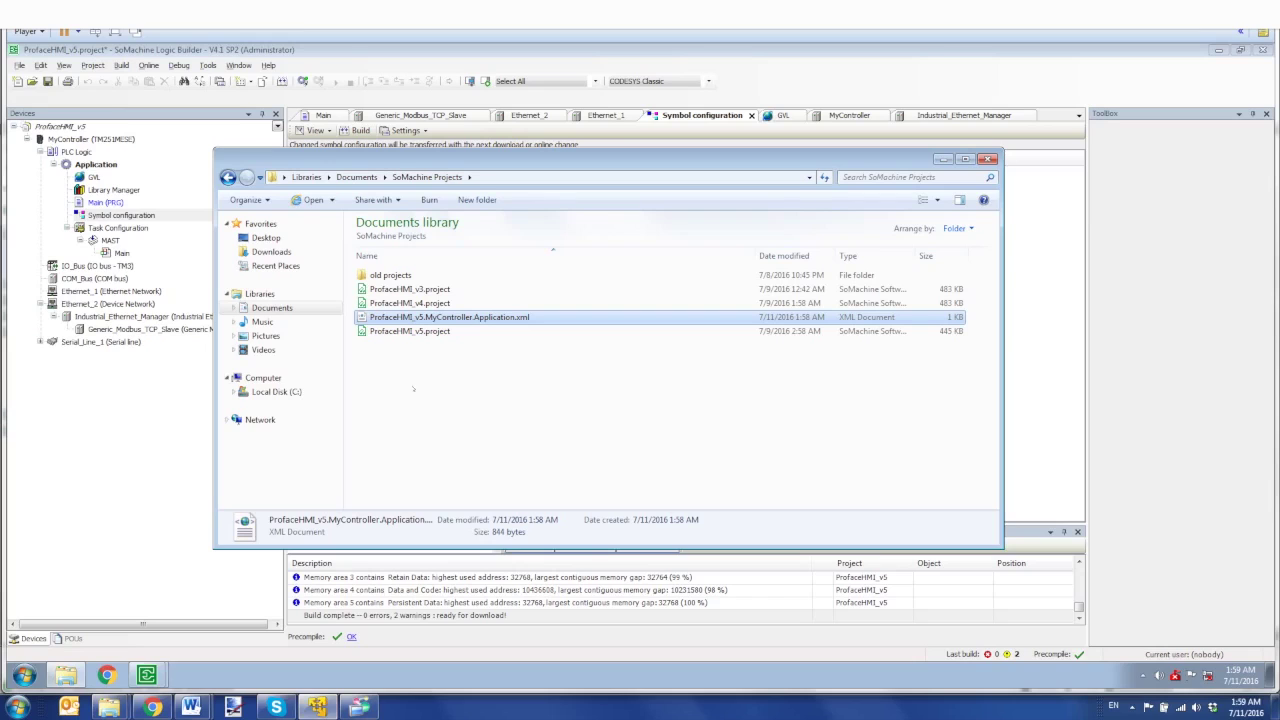
Step: Review Ethernet_1's IP 192.168.1.103, then highlight HMI_Lamp AT %QX0.0 in the GVL
left_click(987, 159)
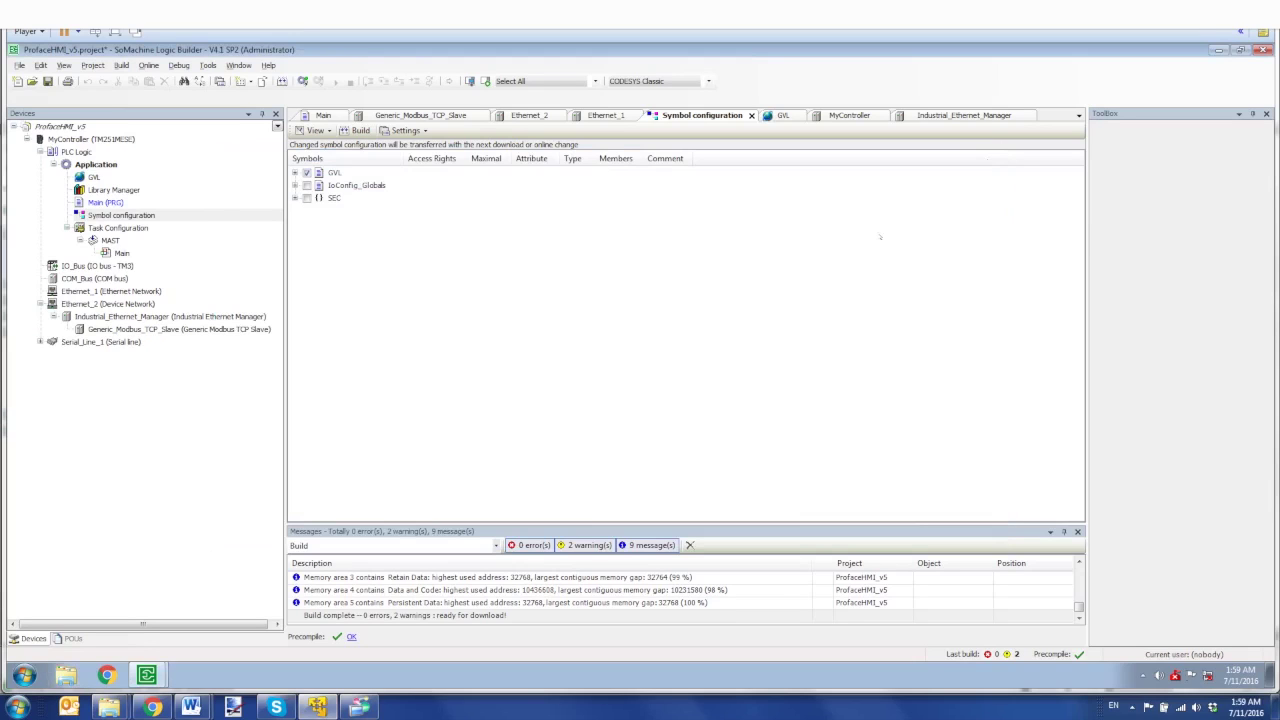
double_click(119, 292)
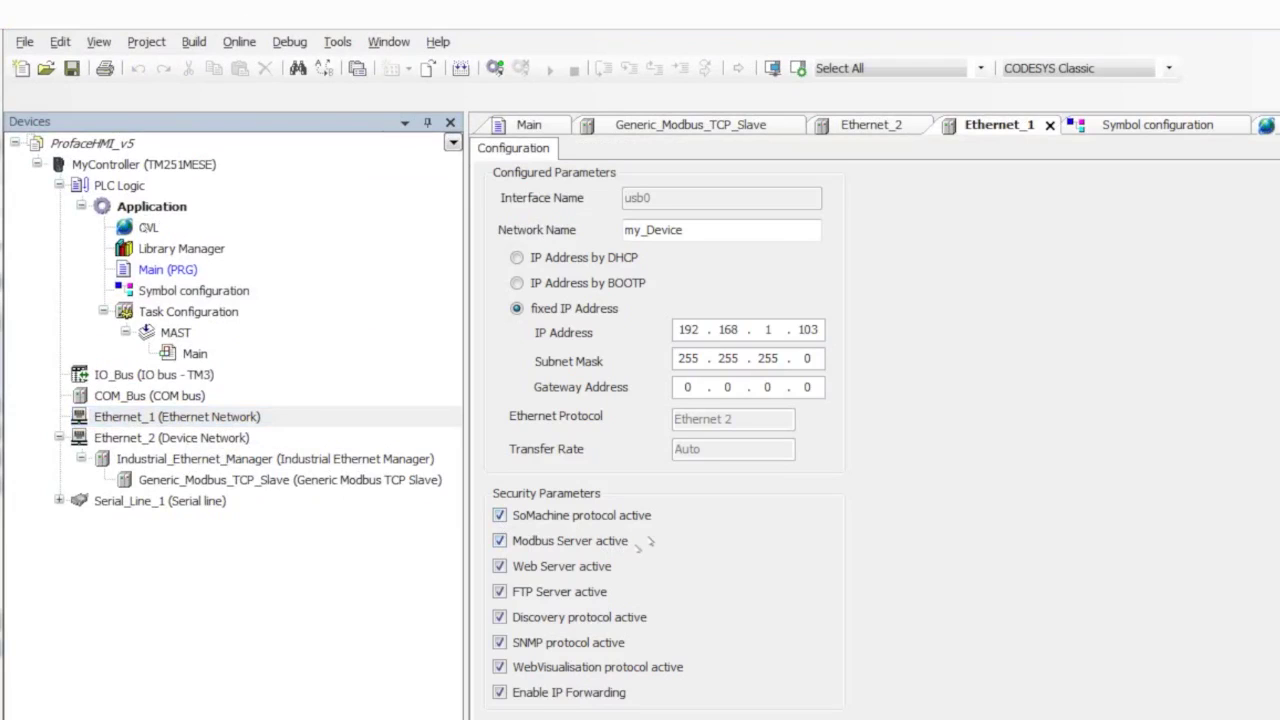
double_click(148, 227)
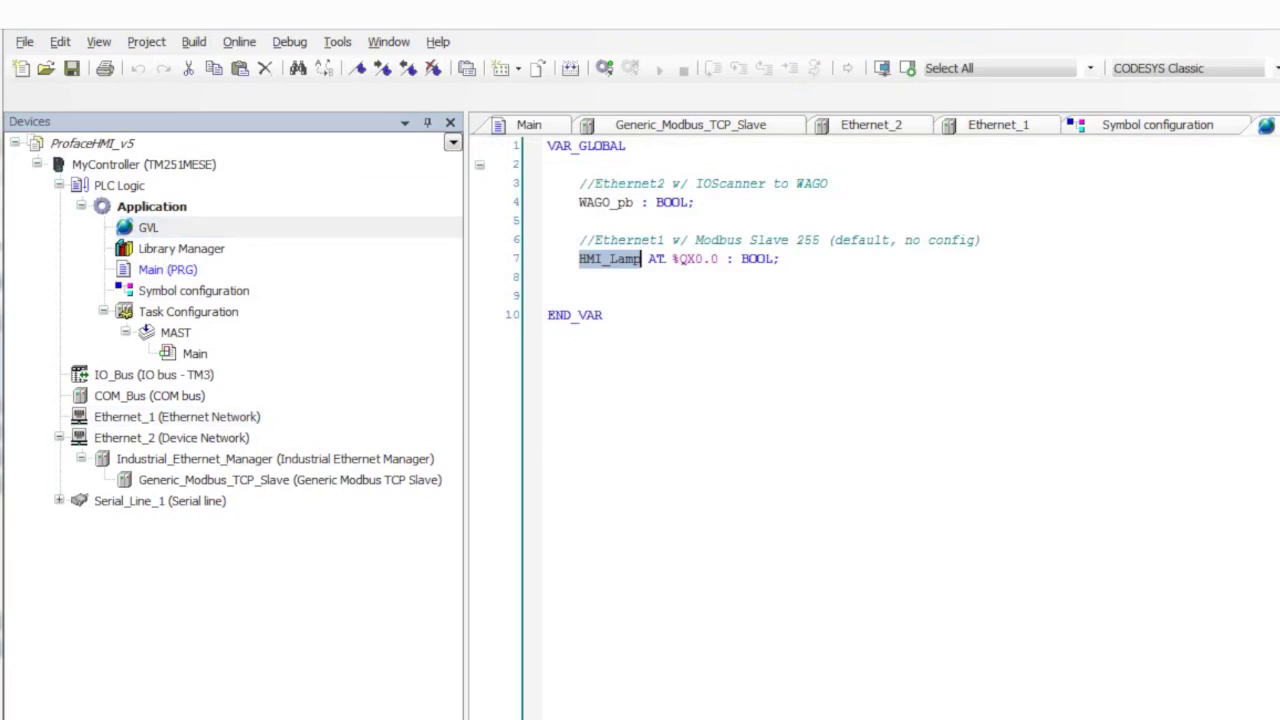
left_click(660, 258)
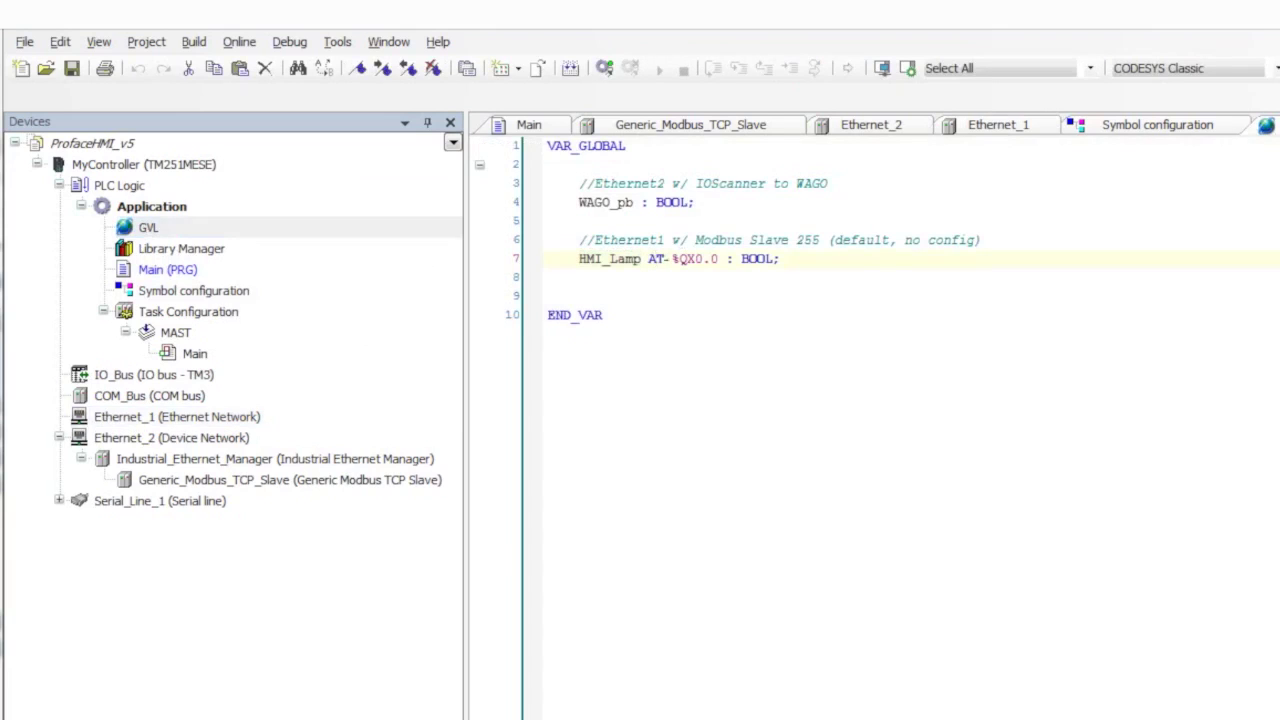
key("Home")
key("shift+Right")
key("shift+Right")
key("shift+Right")
key("shift+Right")
key("shift+Right")
key("shift+Right")
key("shift+Right")
key("shift+Right")
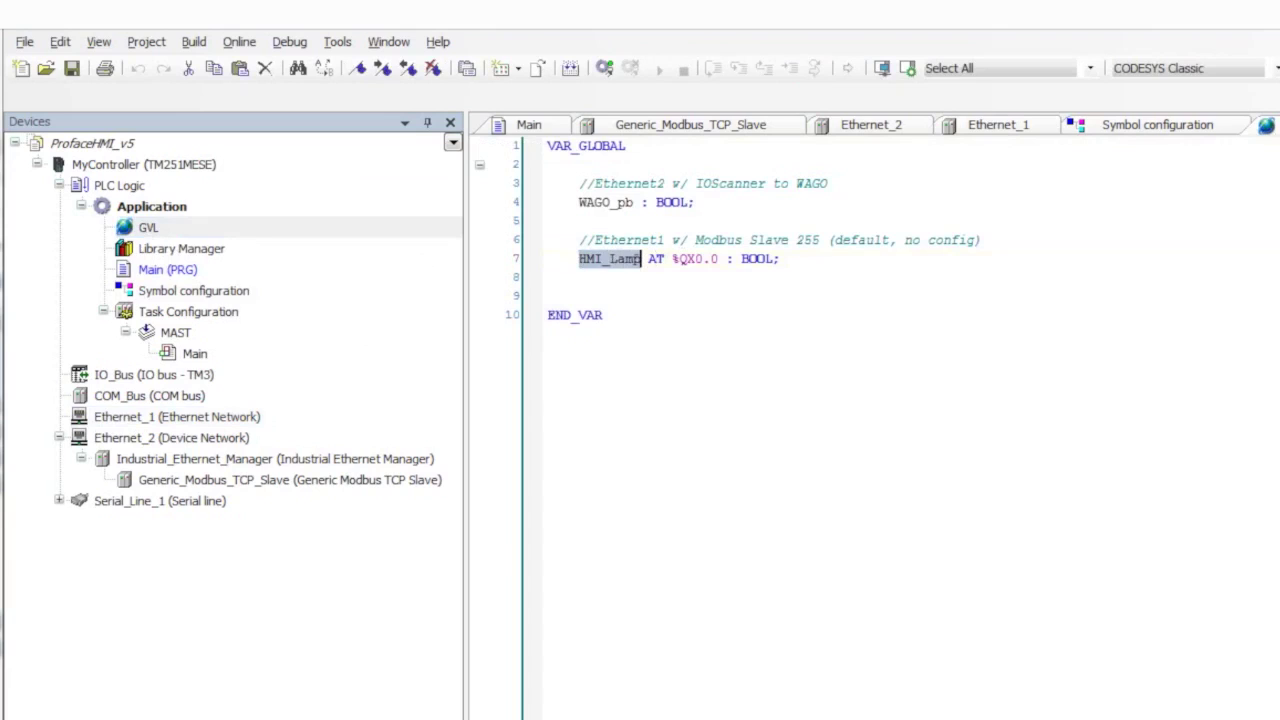
key("Right")
key("Right")
key("Right")
key("Right")
key("Right")
key("shift+Right")
key("shift+Right")
key("shift+Right")
key("shift+Right")
key("shift+Right")
key("shift+Right")
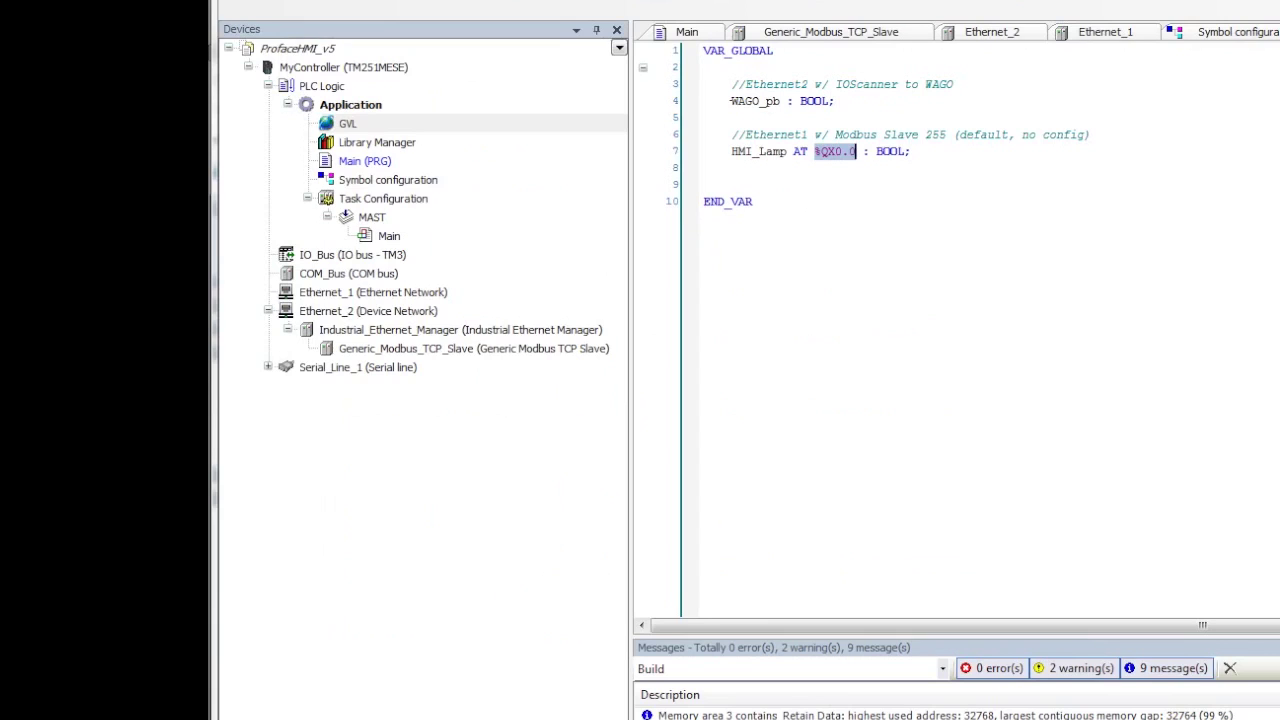
Step: Inspect Ethernet_2, the Industrial_Ethernet_Manager device list, and Generic_Modbus_TCP_Slave at 192.168.2.101
left_click_drag(731, 101, 766, 101)
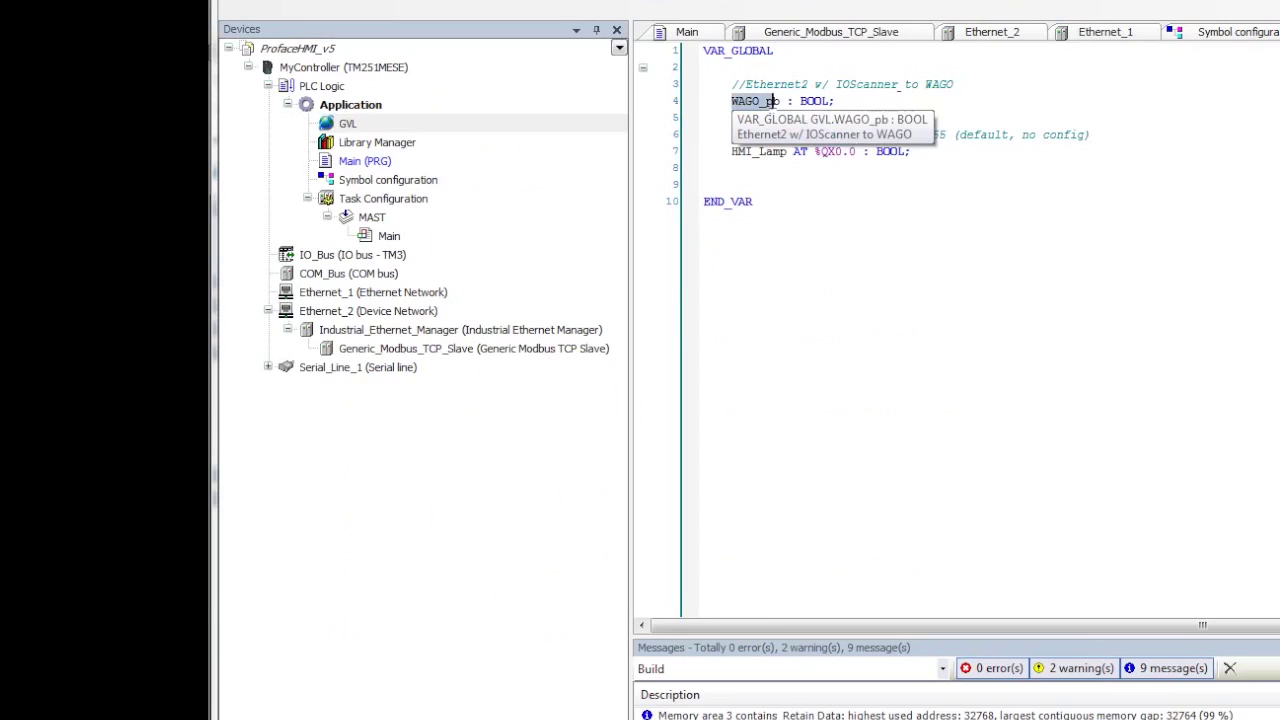
double_click(358, 313)
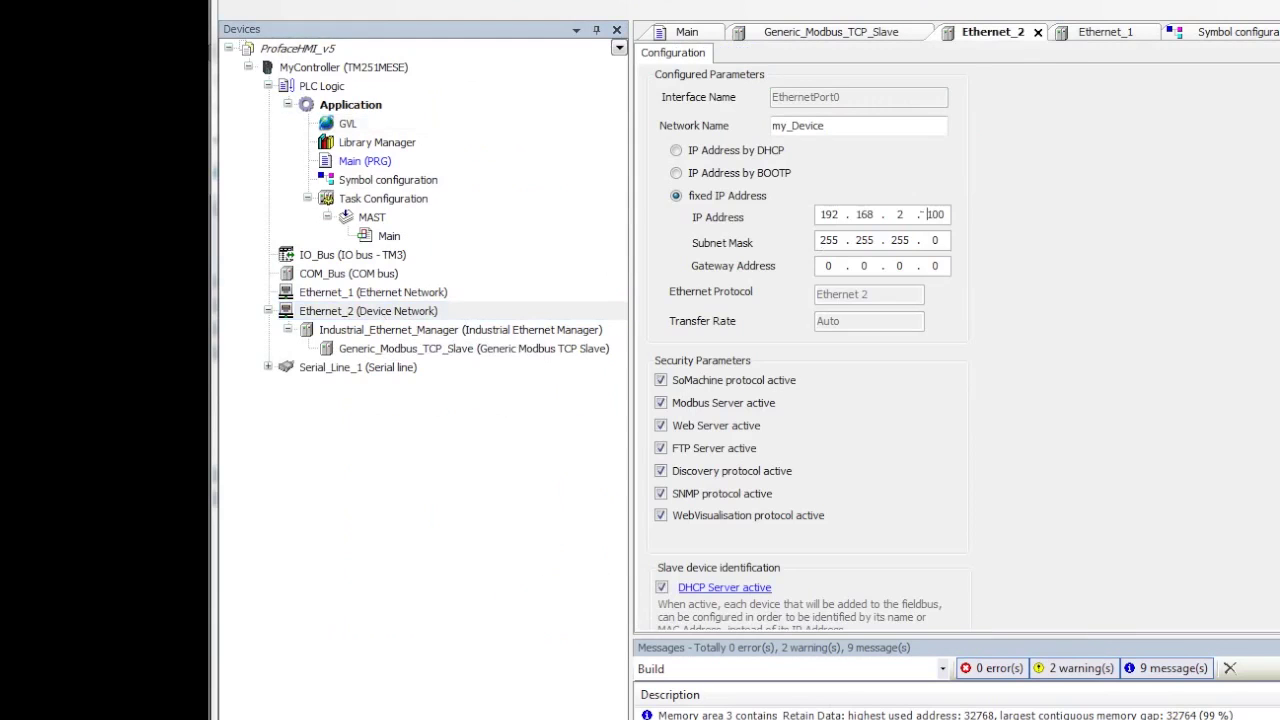
double_click(922, 214)
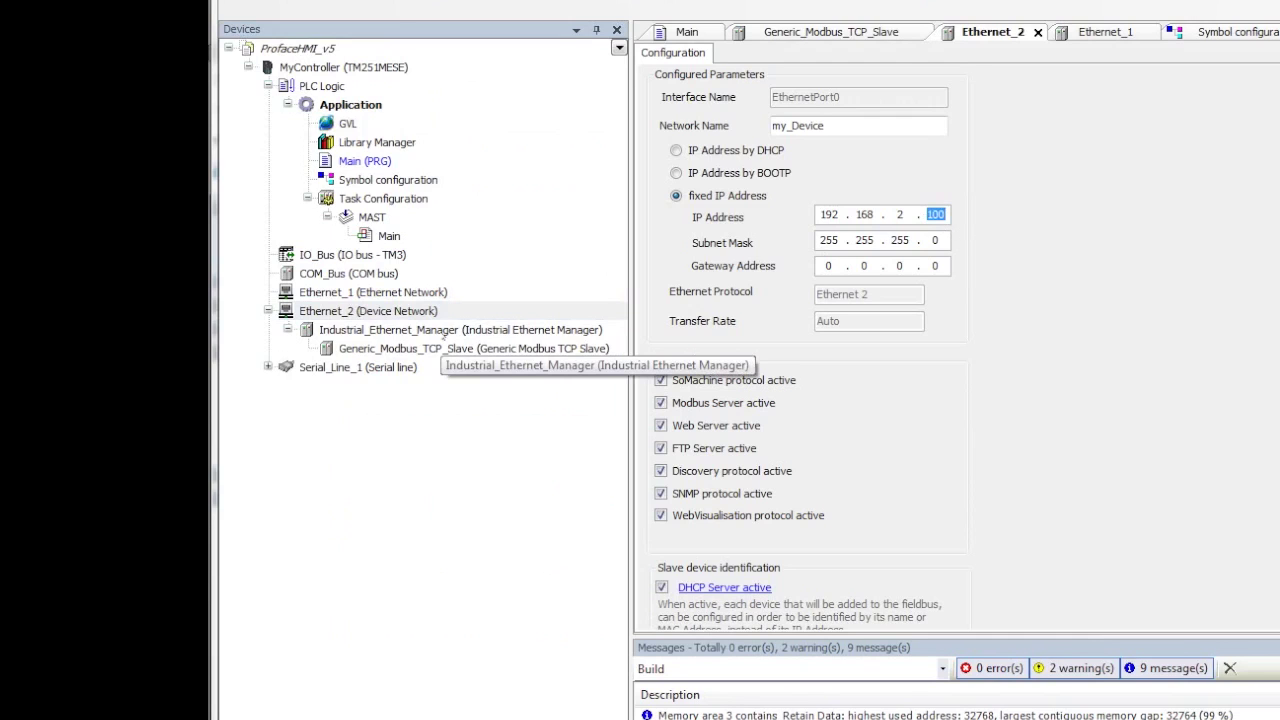
double_click(443, 330)
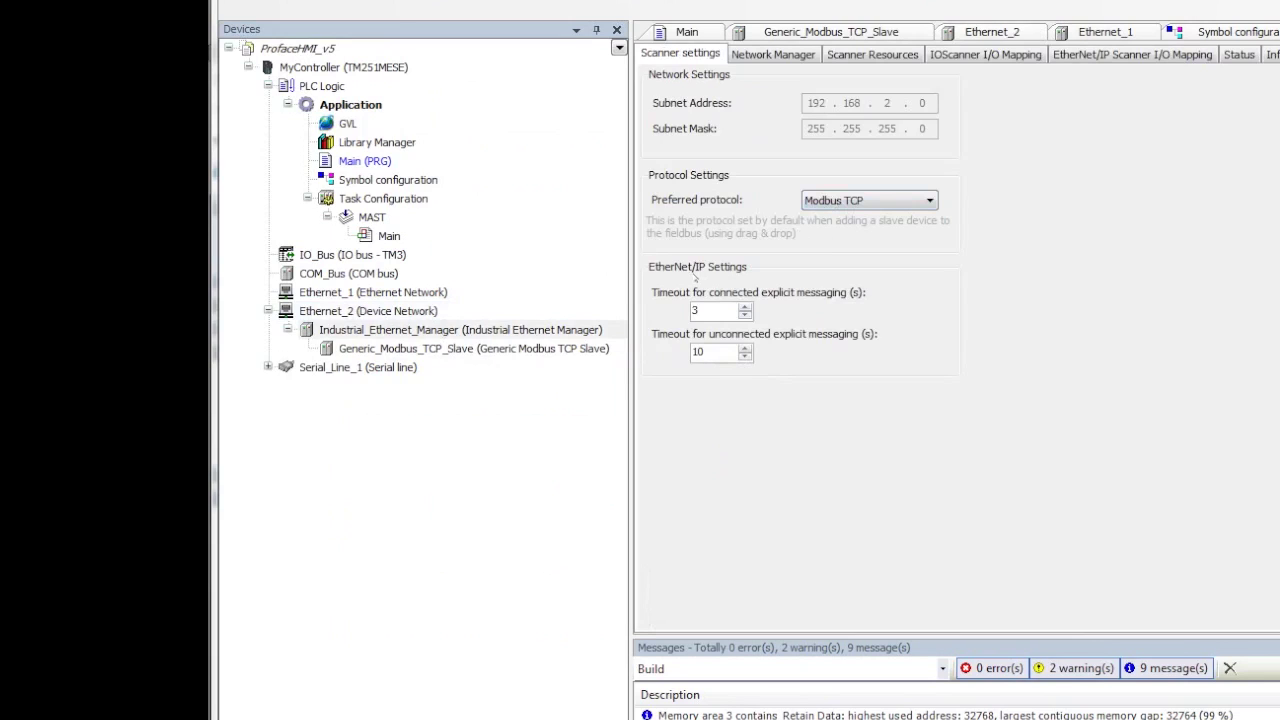
left_click(769, 56)
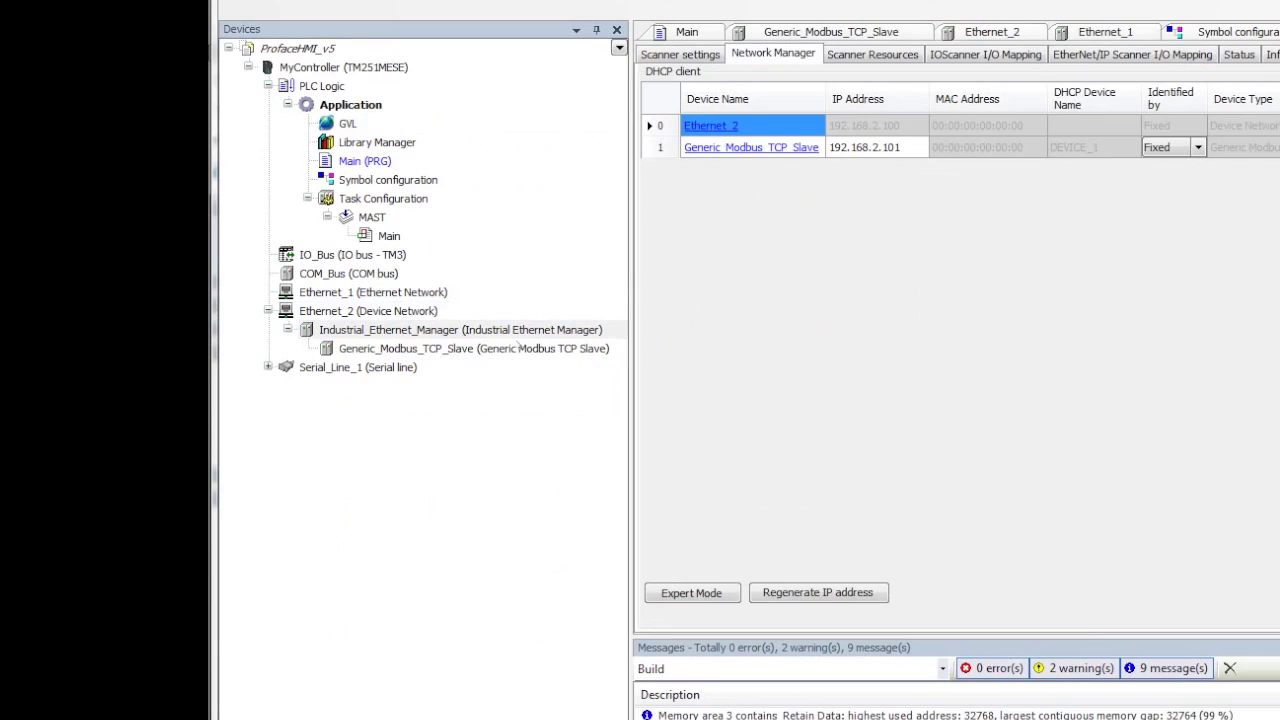
double_click(518, 350)
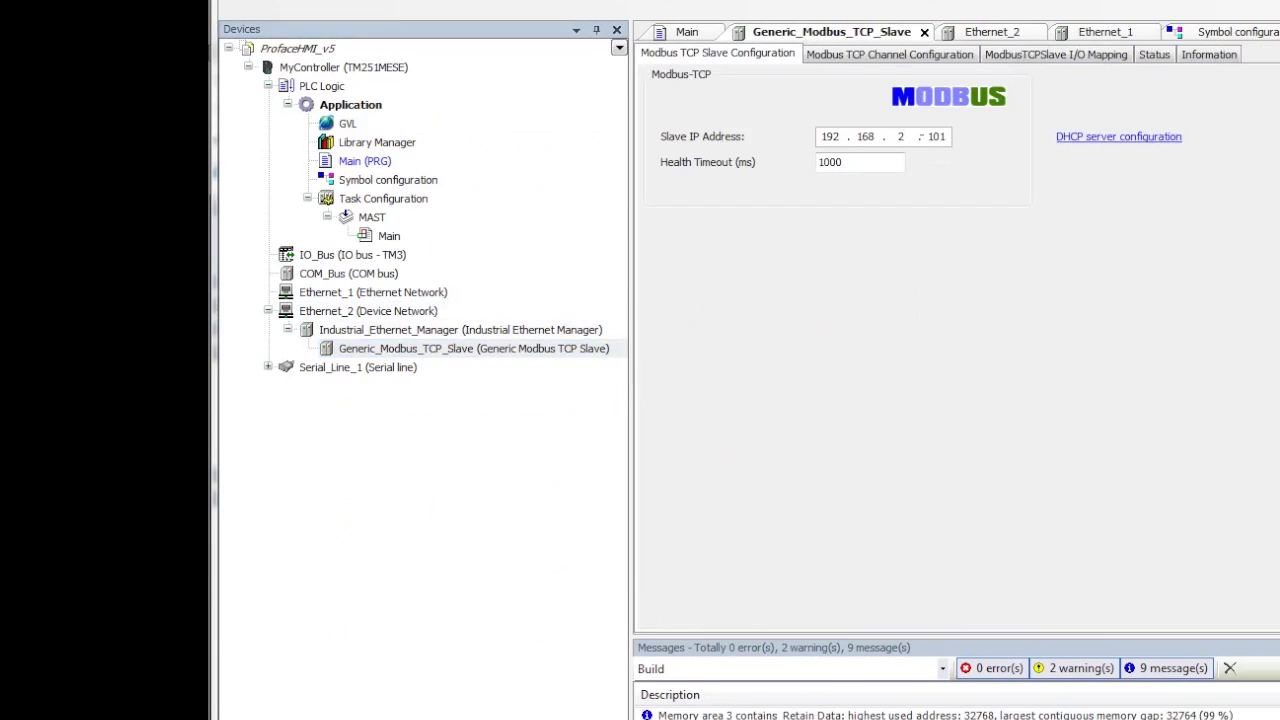
Step: Show WAGO_pb mapped to slave input Bit 0, then highlight GVL.WAGO_pb in Main
left_click(1050, 56)
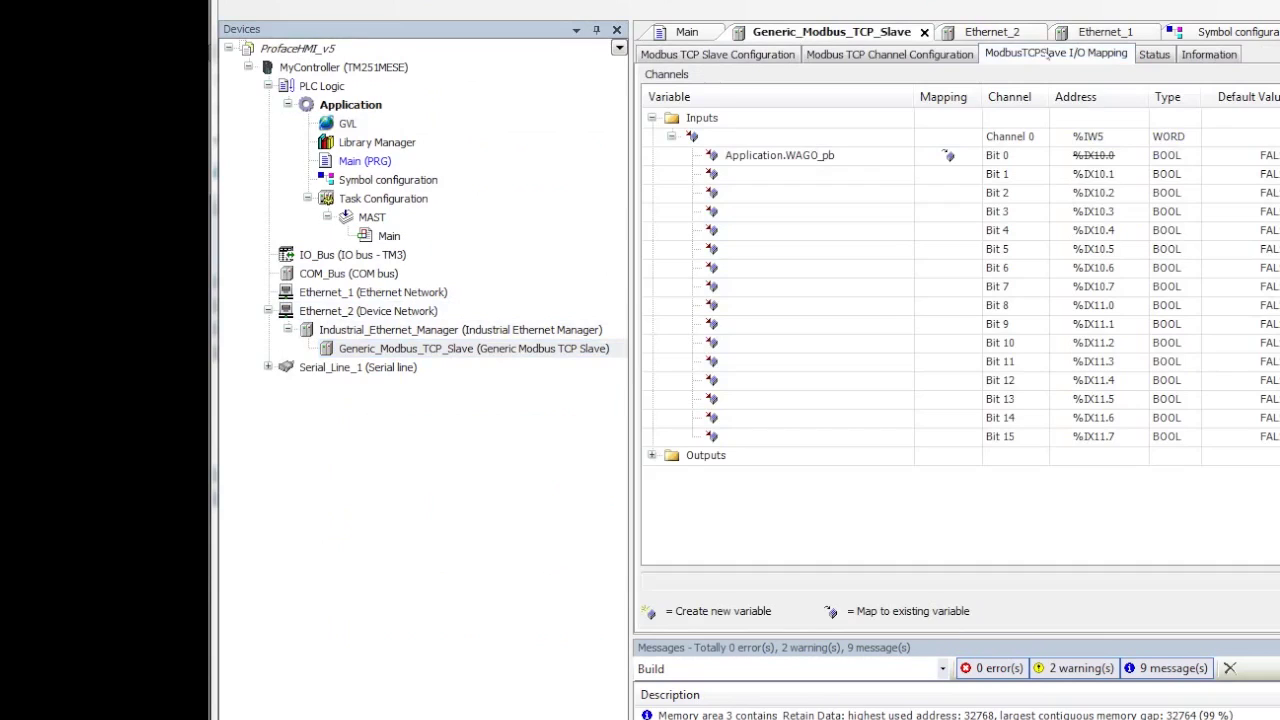
left_click(838, 156)
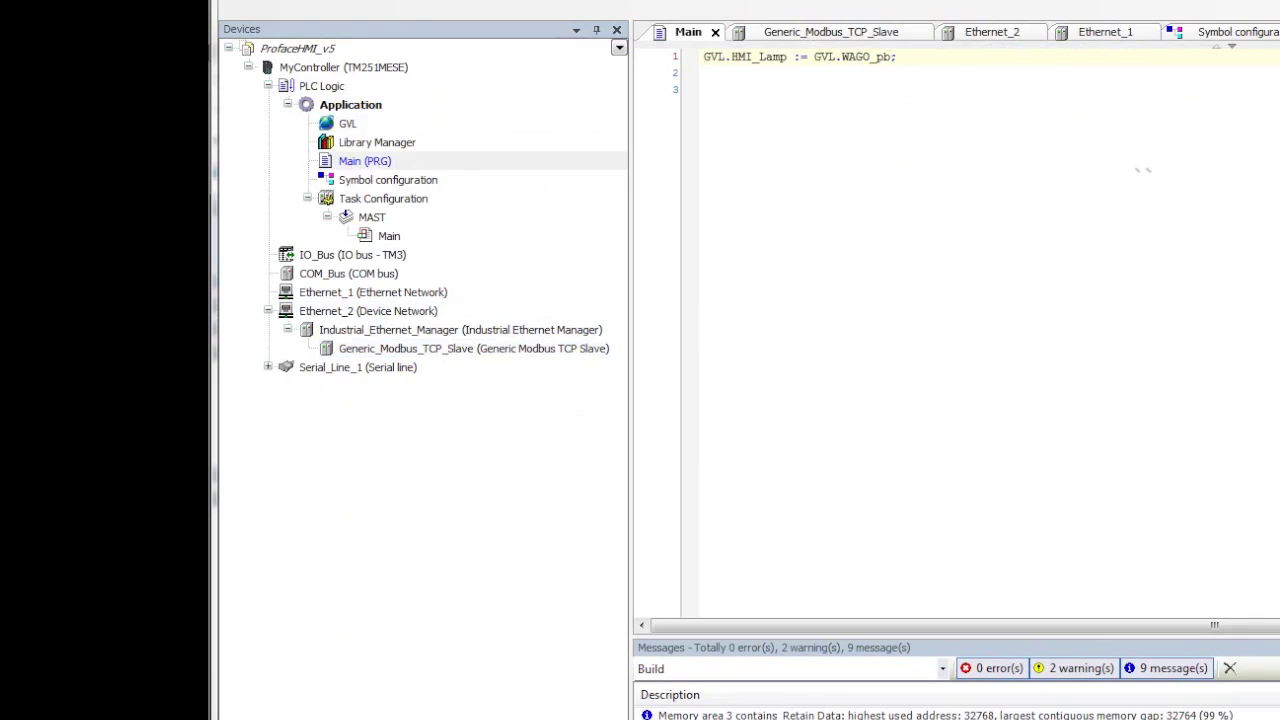
left_click_drag(898, 57, 821, 57)
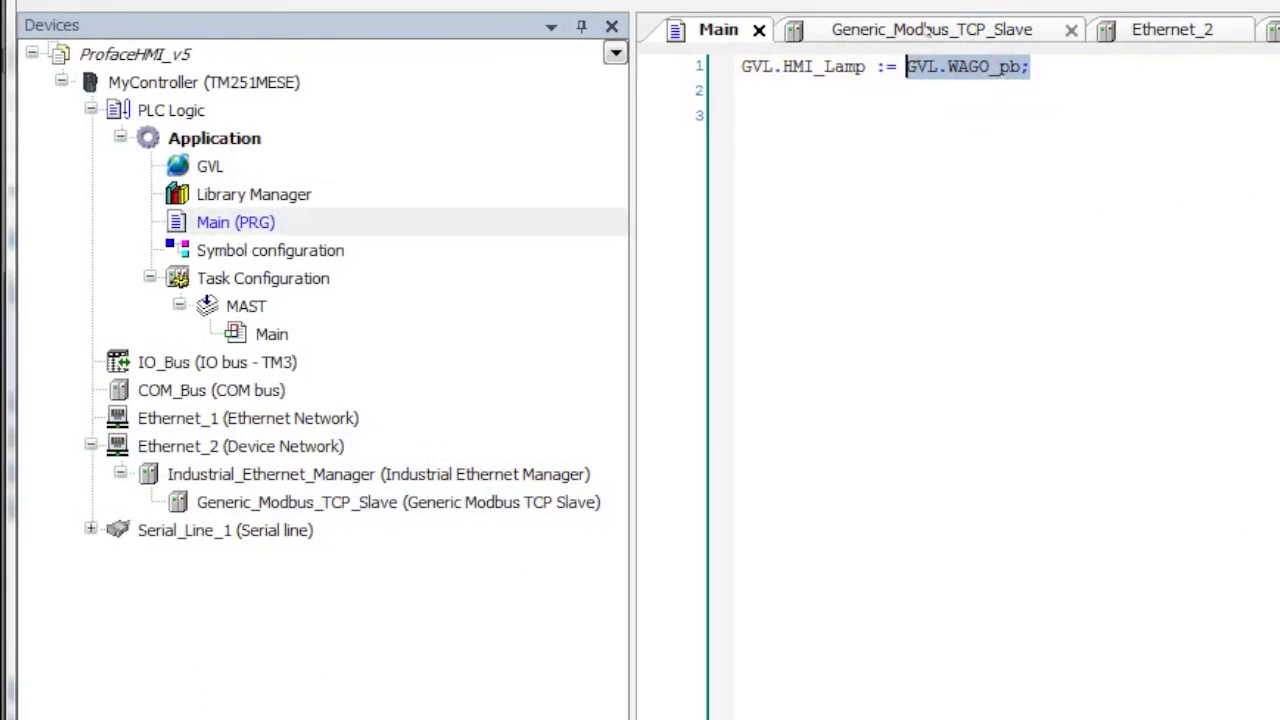
left_click(865, 66)
left_click_drag(865, 66, 741, 66)
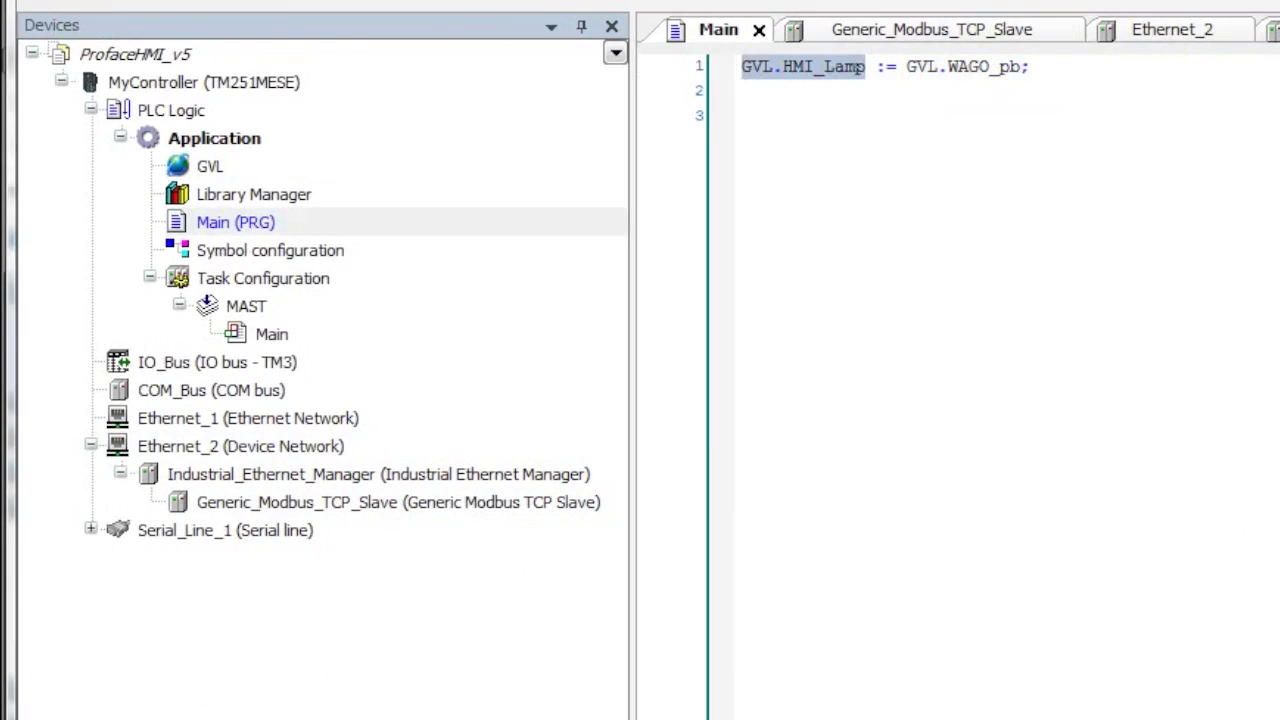
left_click(866, 66)
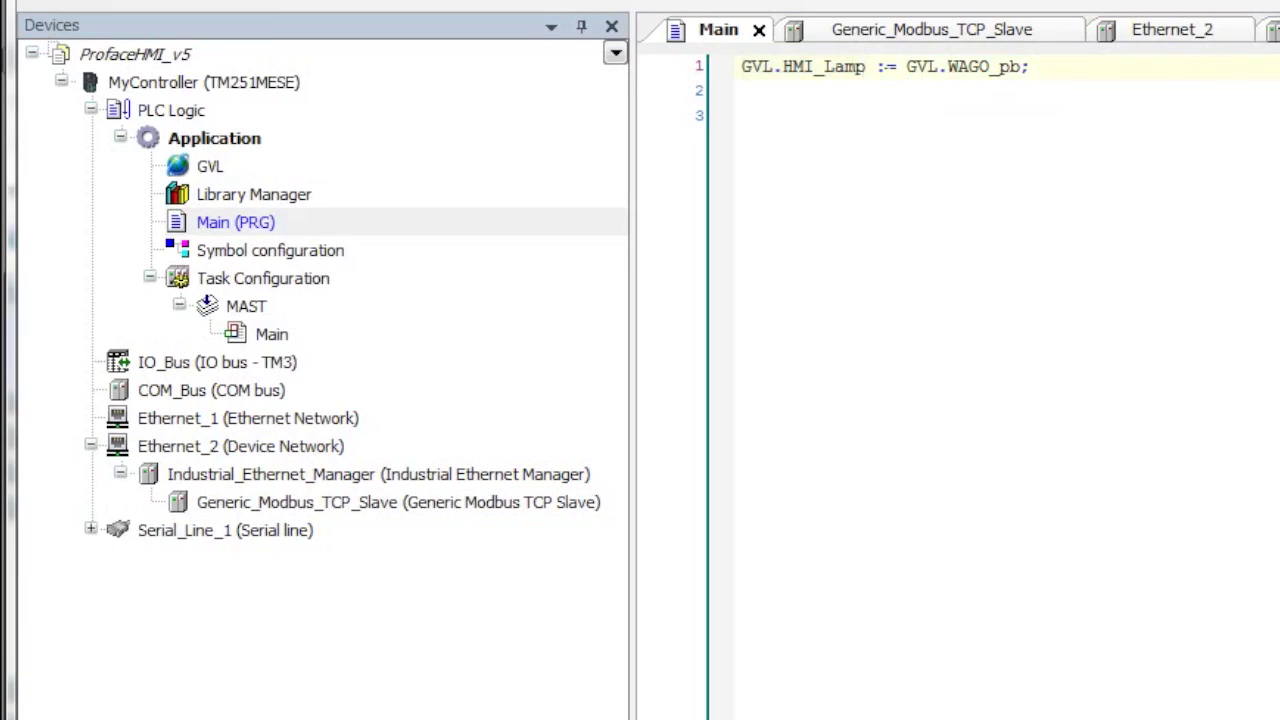